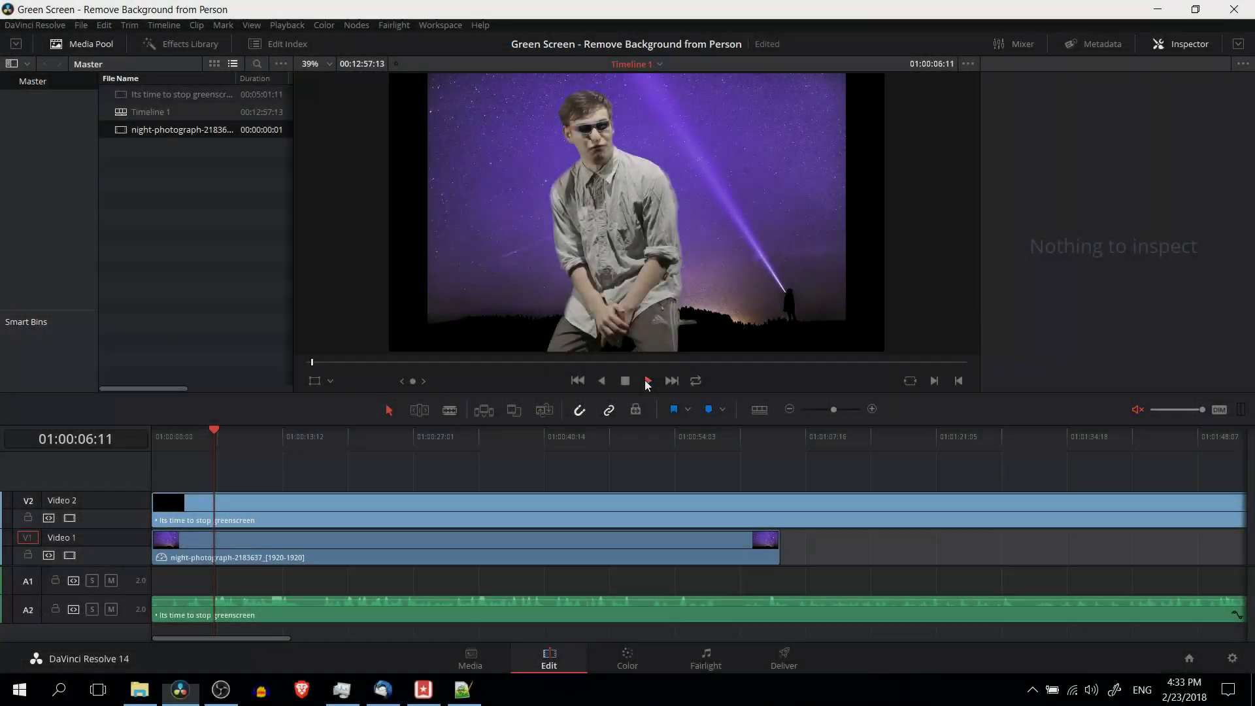
Play back the already keyed clip briefly, and move the playhead to 01:08:01:07 over the untouched green-screen copy.
left_click(647, 380)
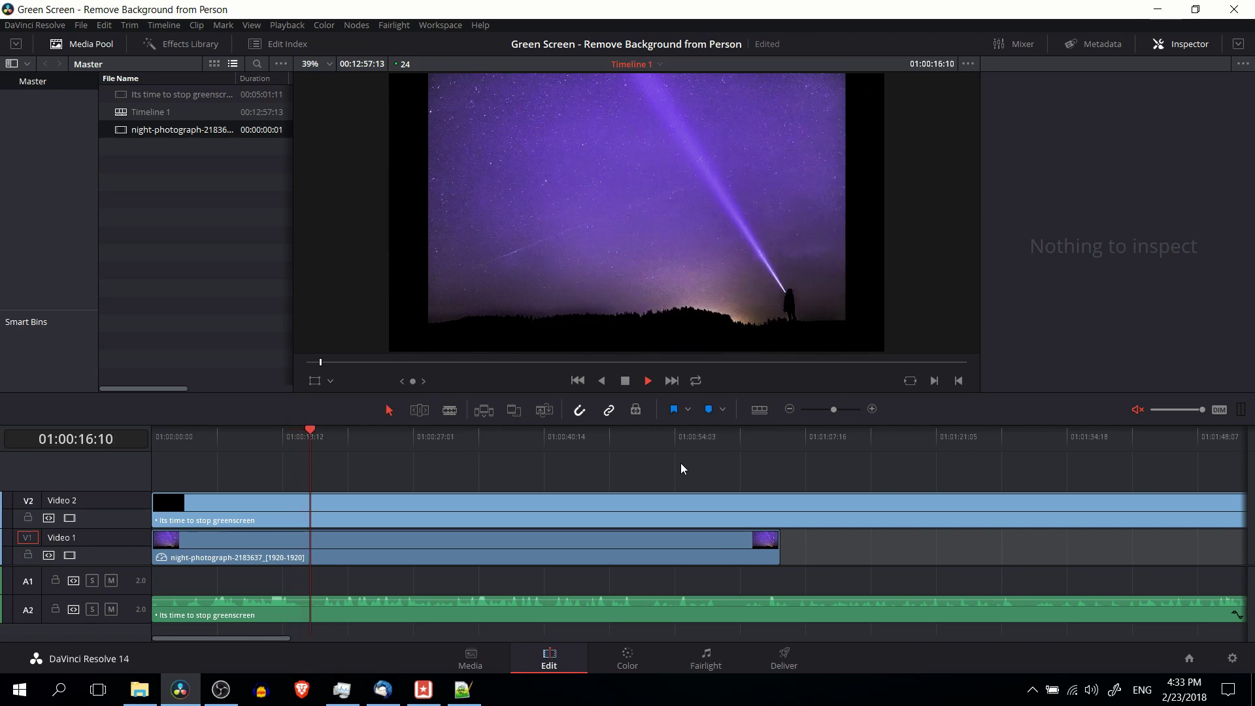
key("space")
left_click_drag(271, 638, 805, 654)
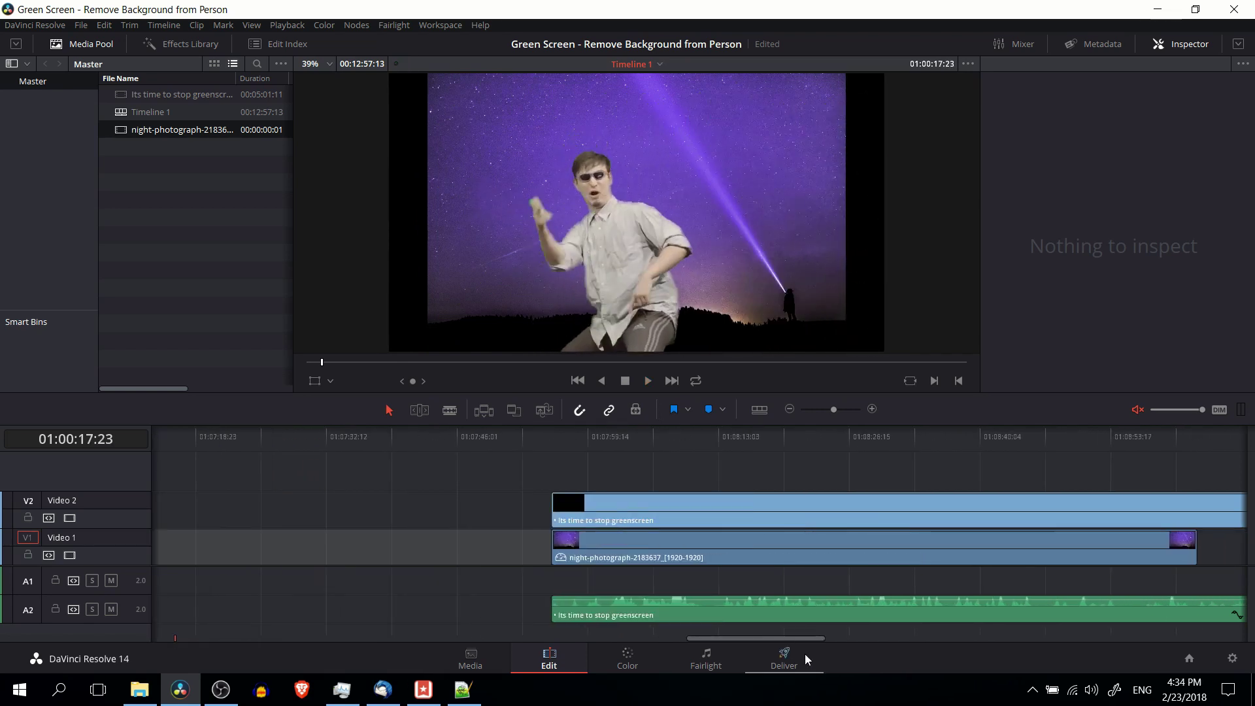
left_click(604, 436)
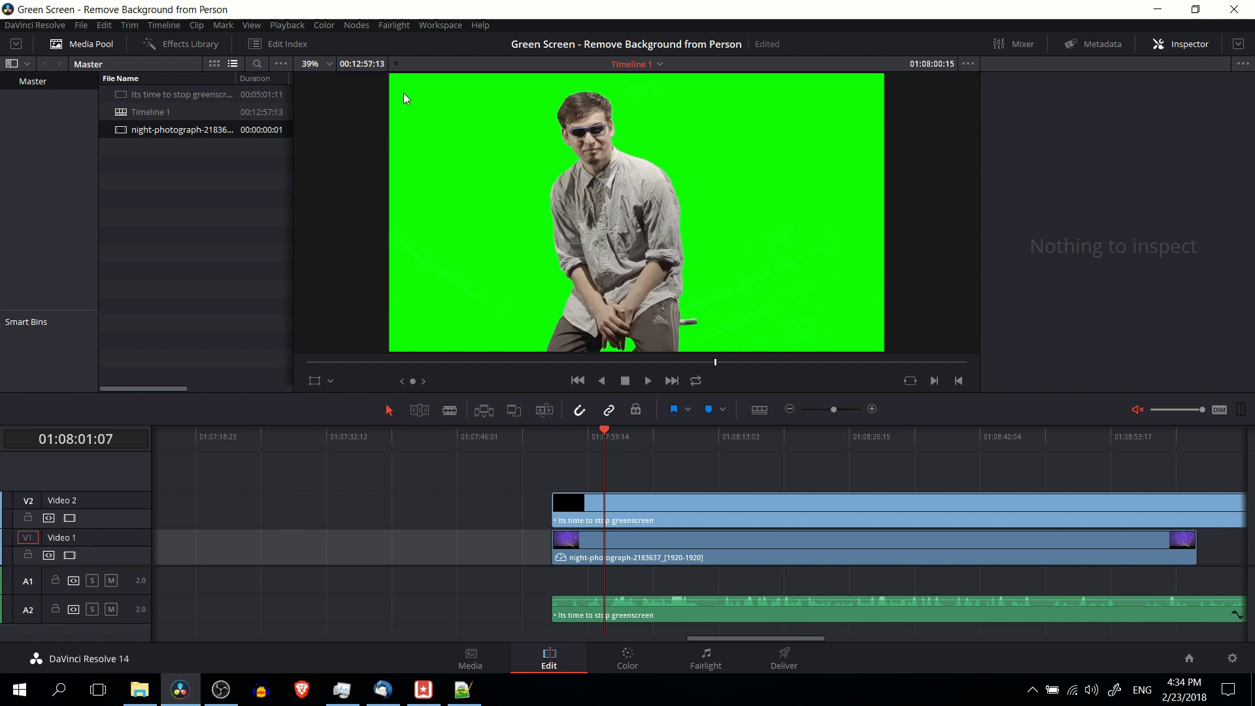
left_click(565, 461)
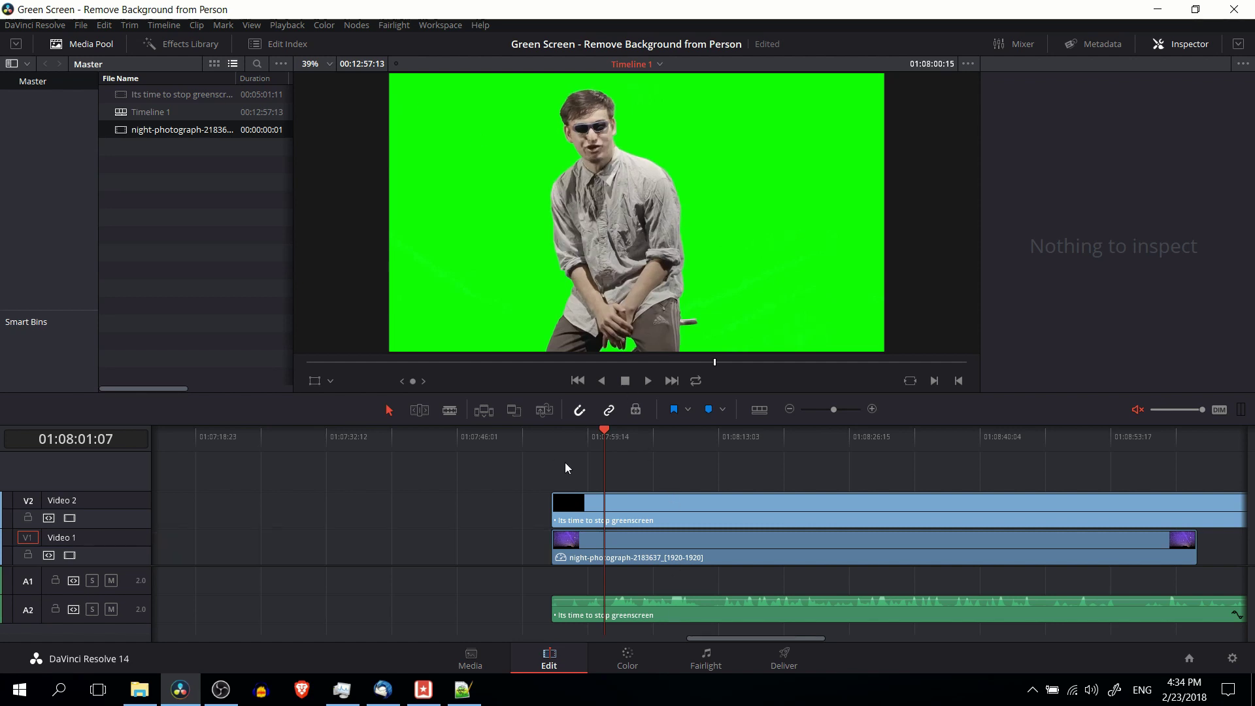
Select the green-screen clip on Video 2, and turn that track's video off and on again to check the background image beneath.
left_click(606, 500)
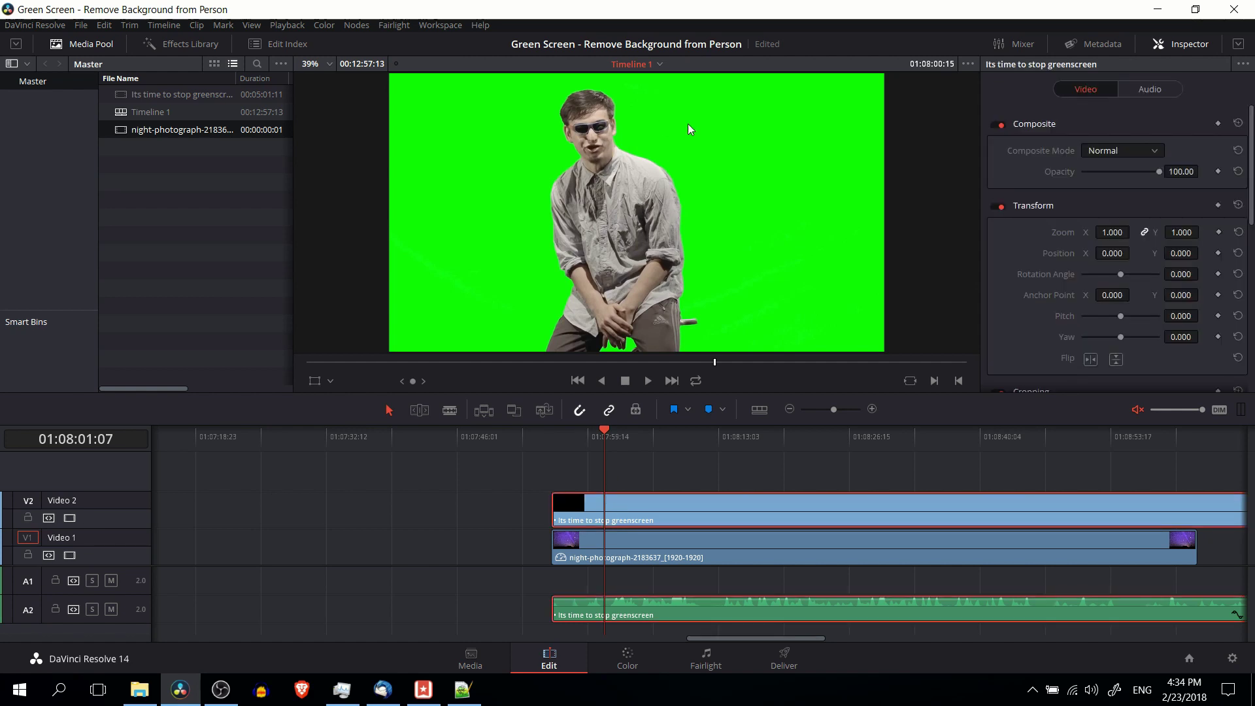
left_click(65, 517)
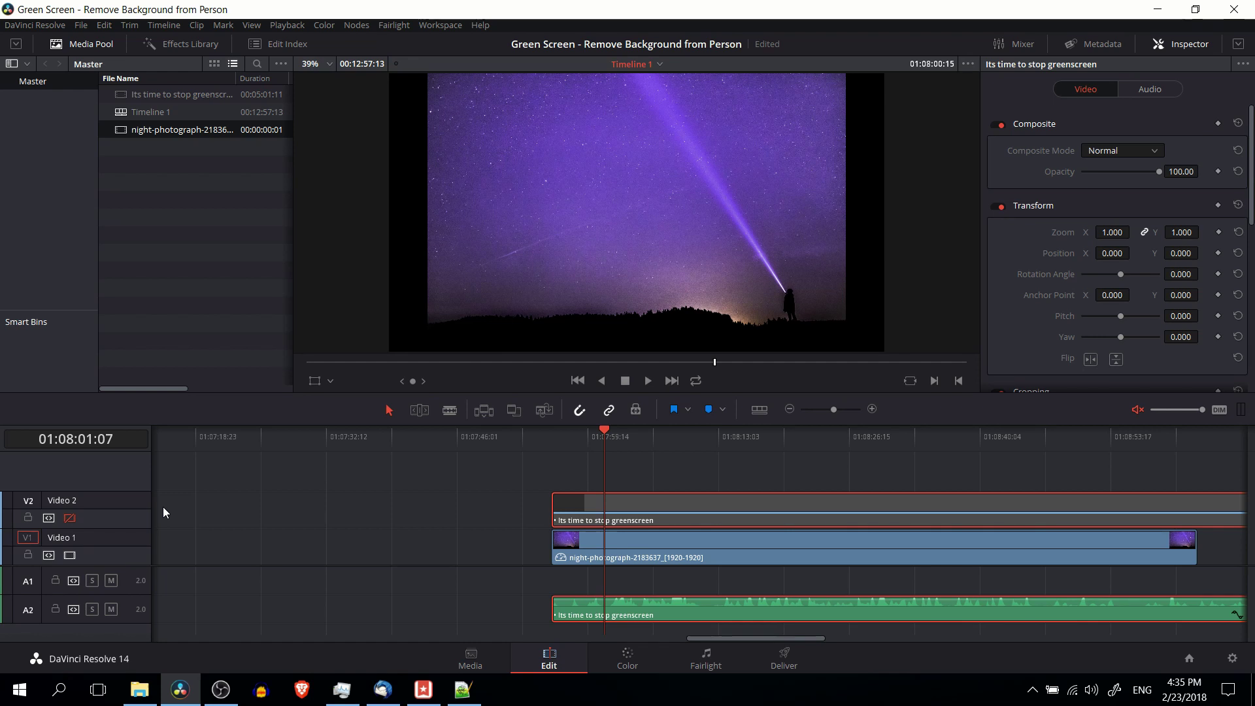
left_click(73, 517)
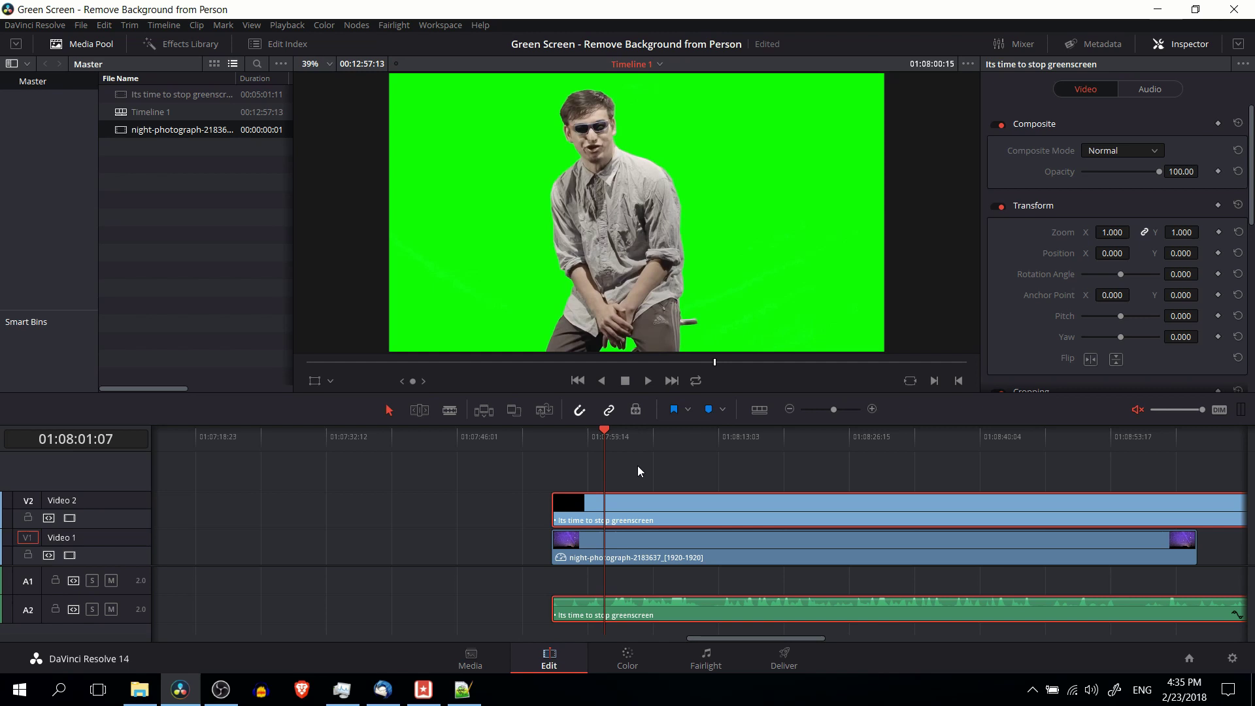
Sample the green backdrop beside the person with the HSL Qualifier's colour picker on the Color page.
left_click(613, 659)
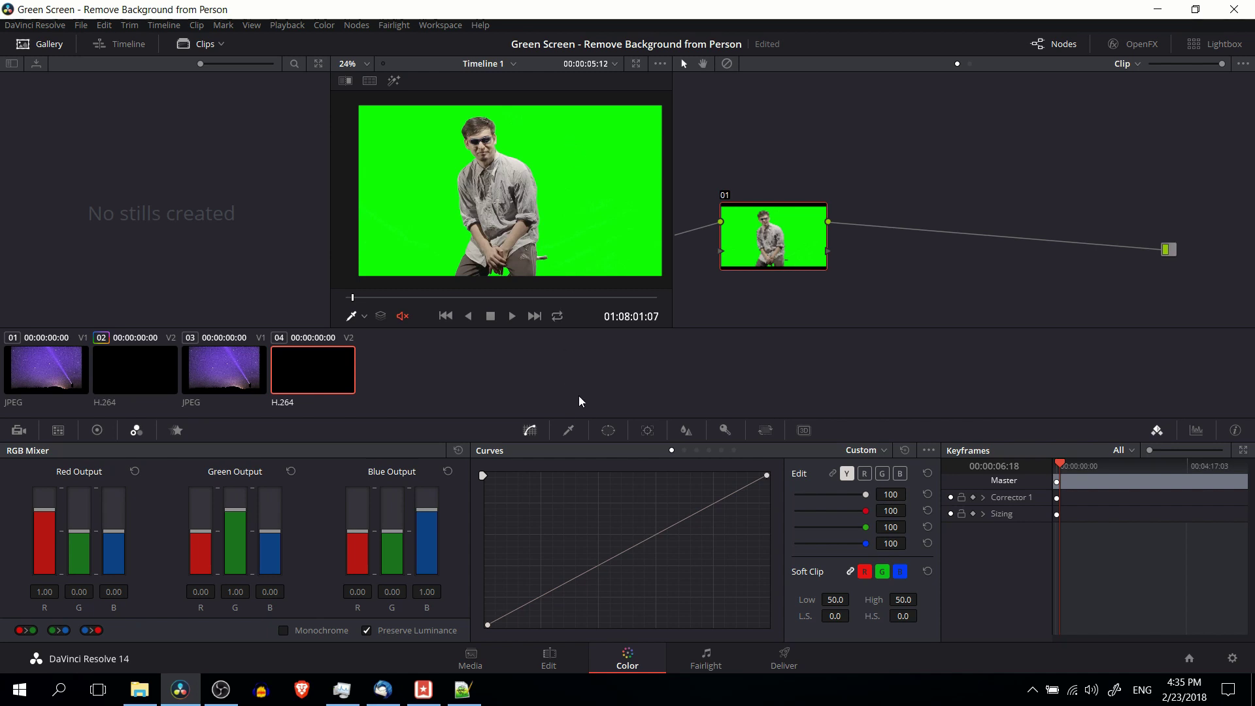
left_click(568, 431)
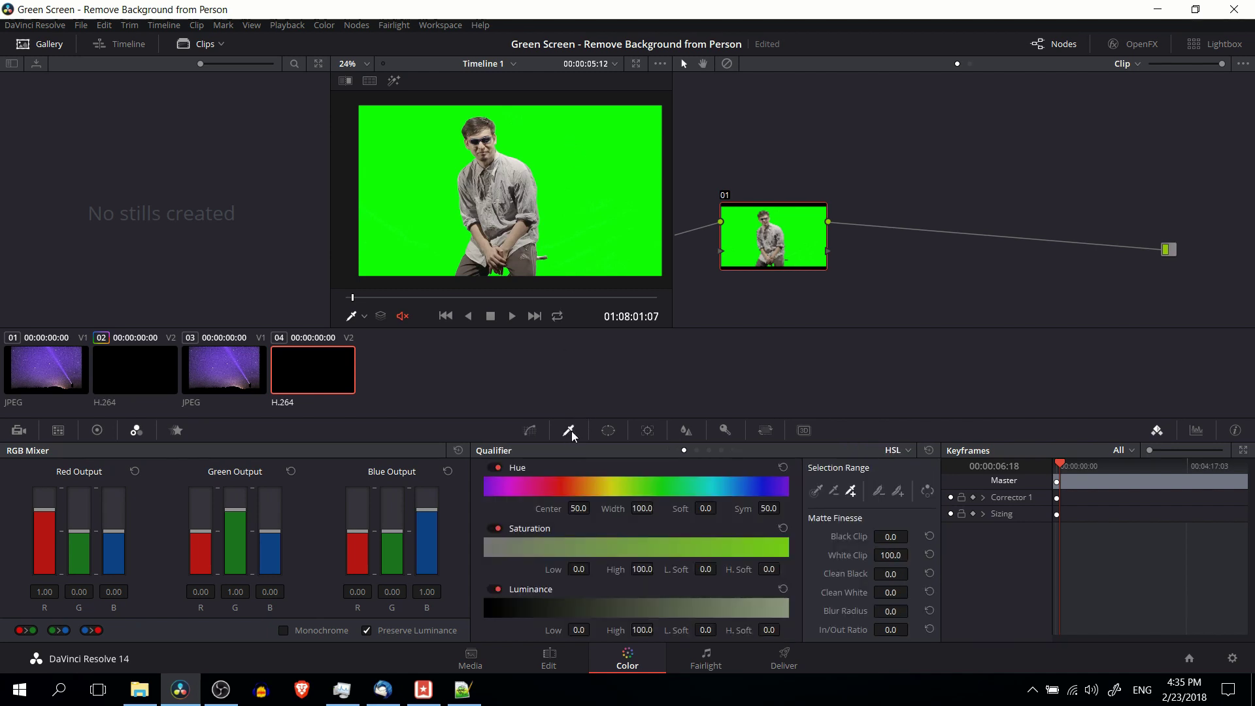
left_click(815, 491)
left_click(594, 194)
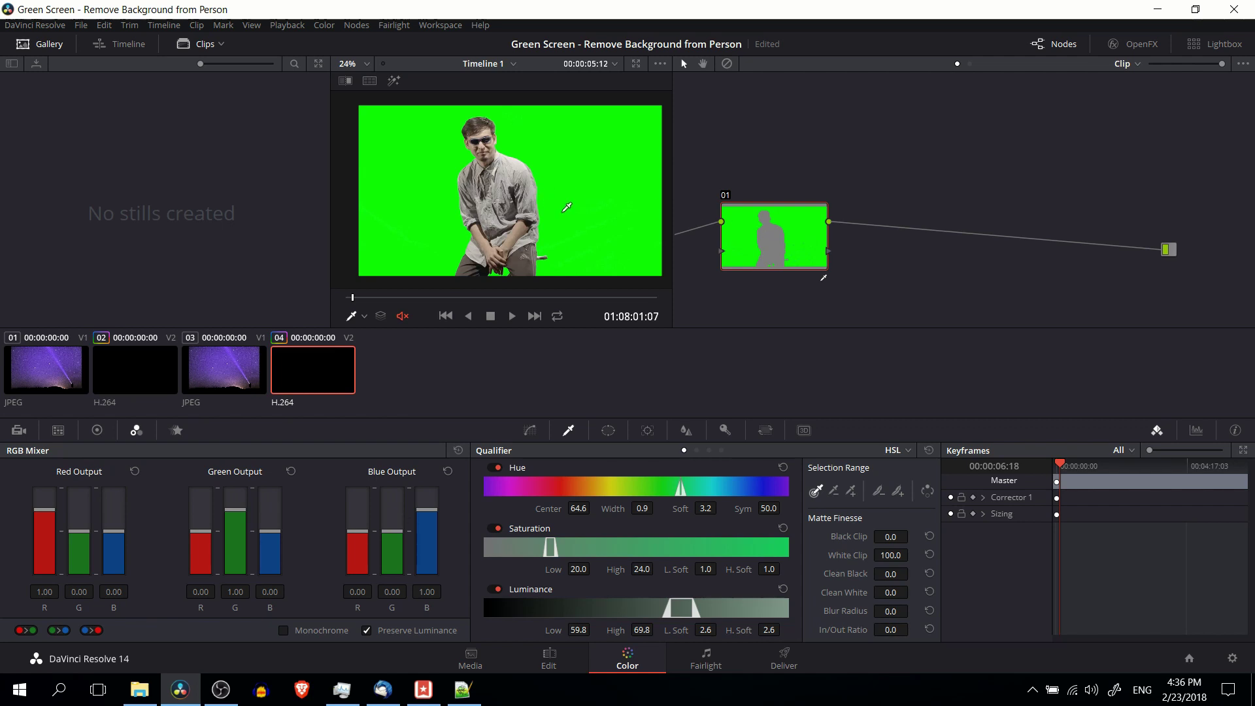
Add a Corrector node between node 01 and the output in the node graph.
middle_click(890, 216)
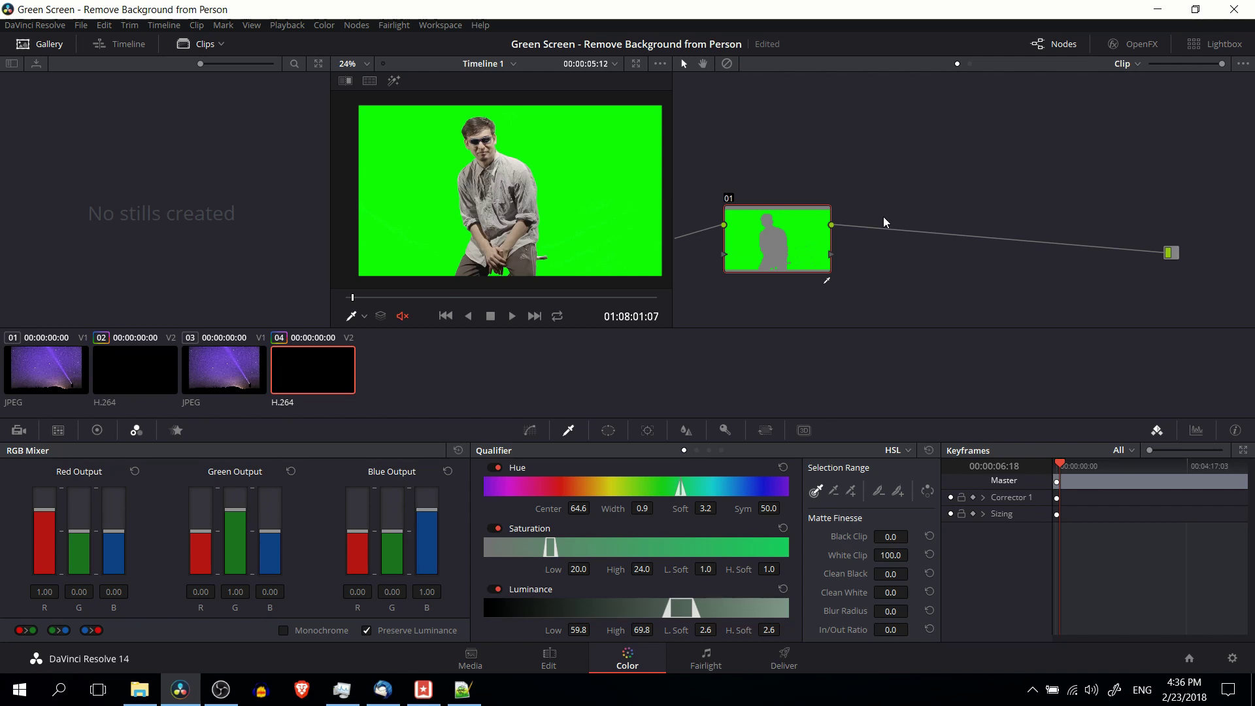
right_click(913, 211)
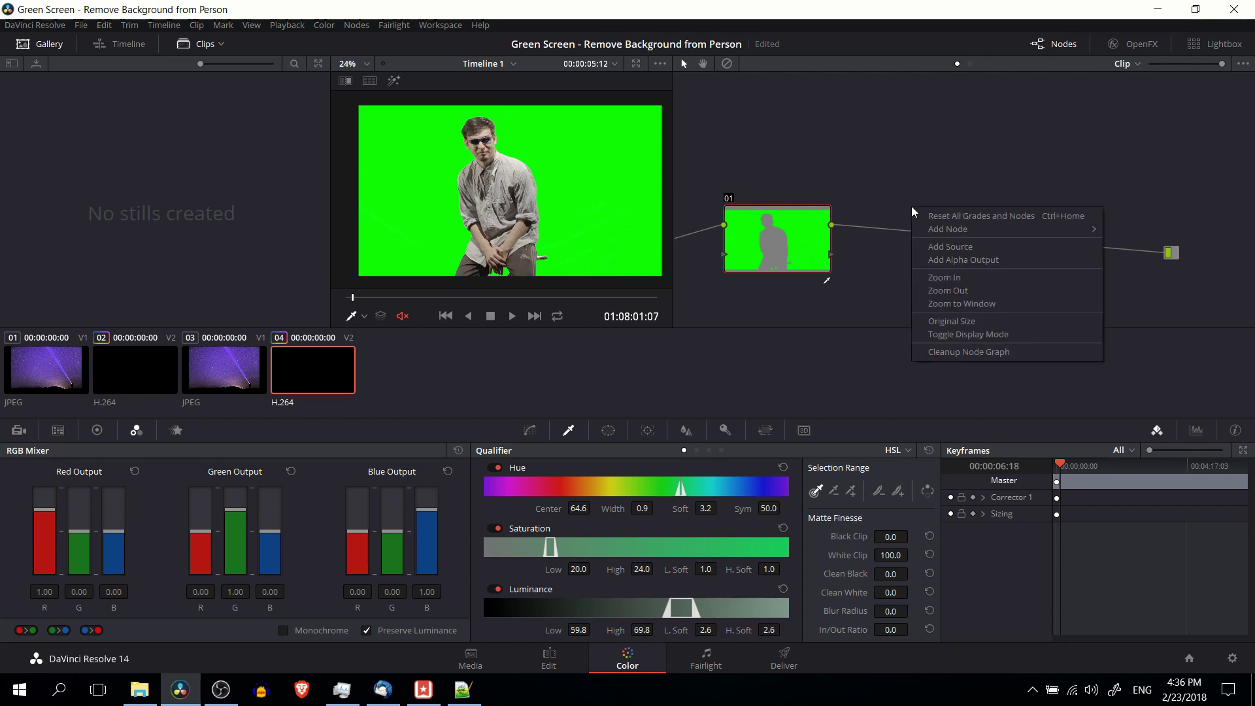
left_click(896, 222)
right_click(901, 208)
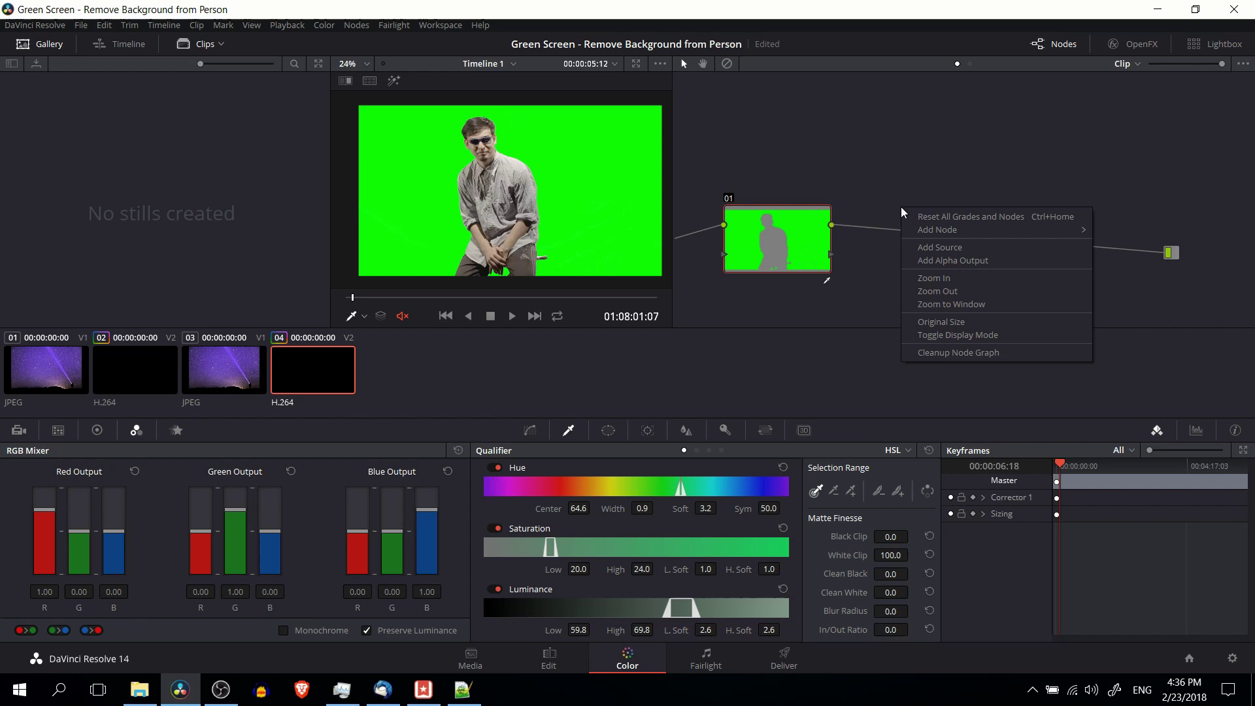
mouse_move(912, 226)
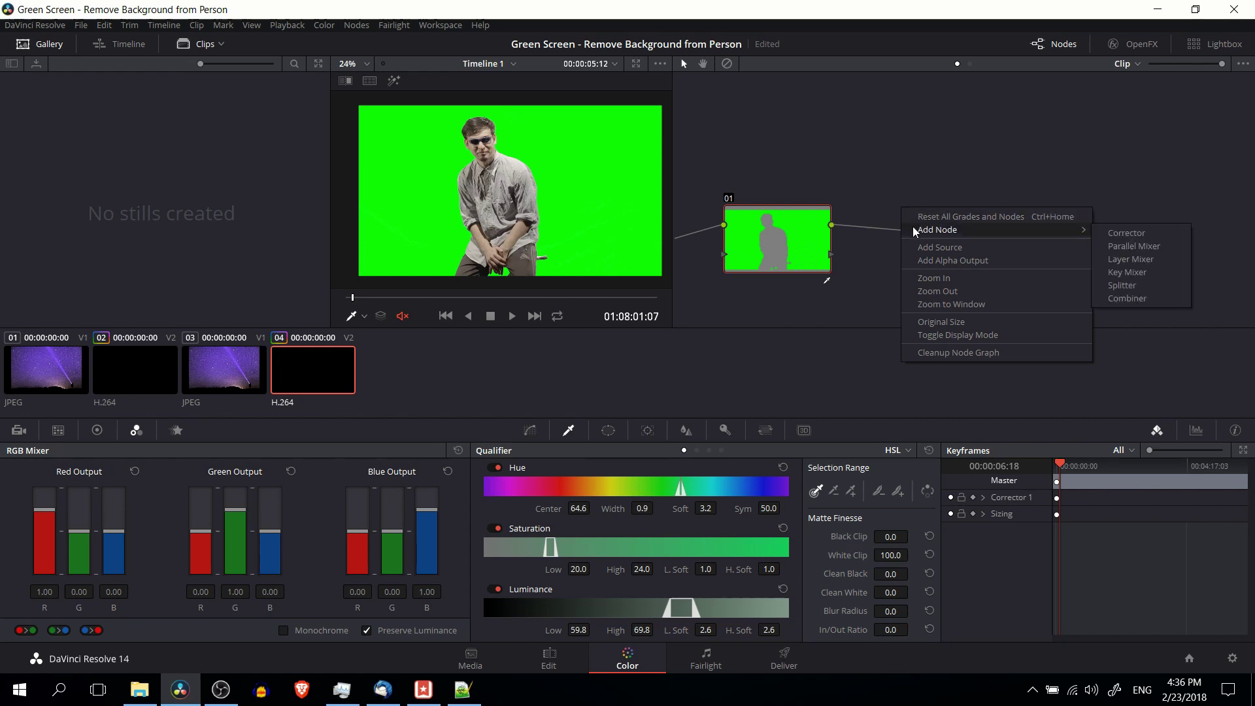
left_click(1126, 233)
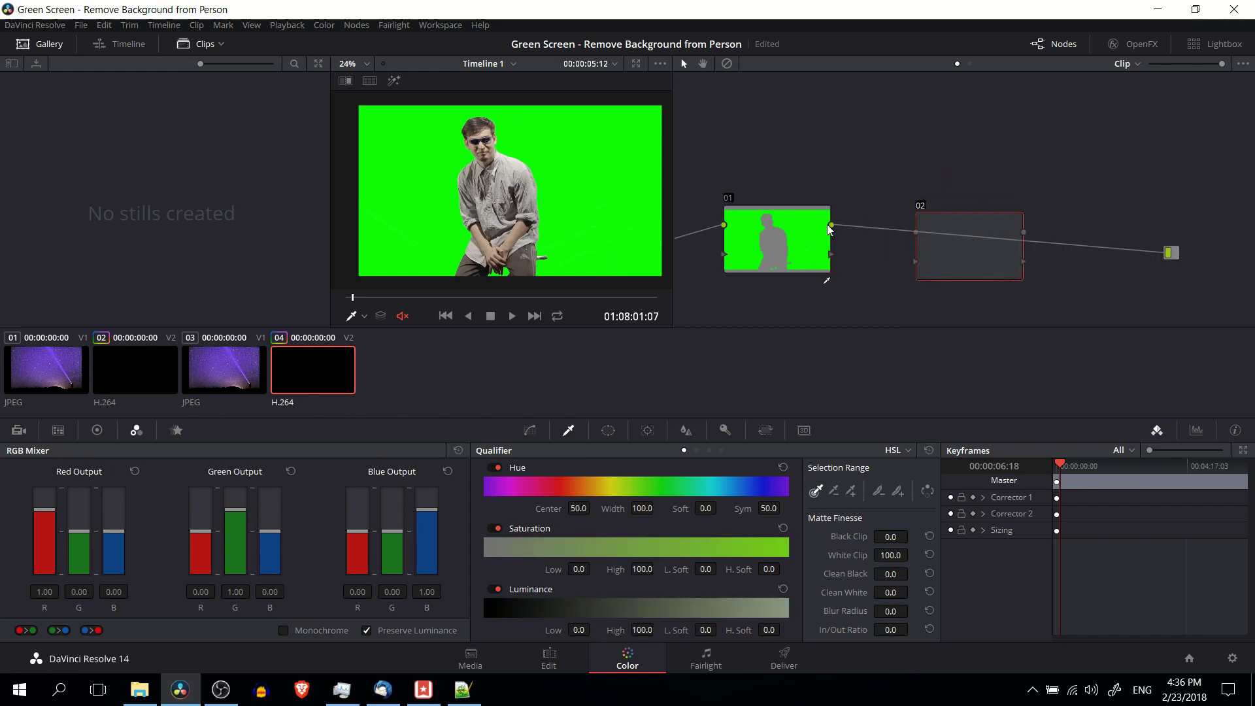
Delete the direct link from node 01 to the output, and route the image through node 02 to the output instead.
left_click(892, 227)
key("Delete")
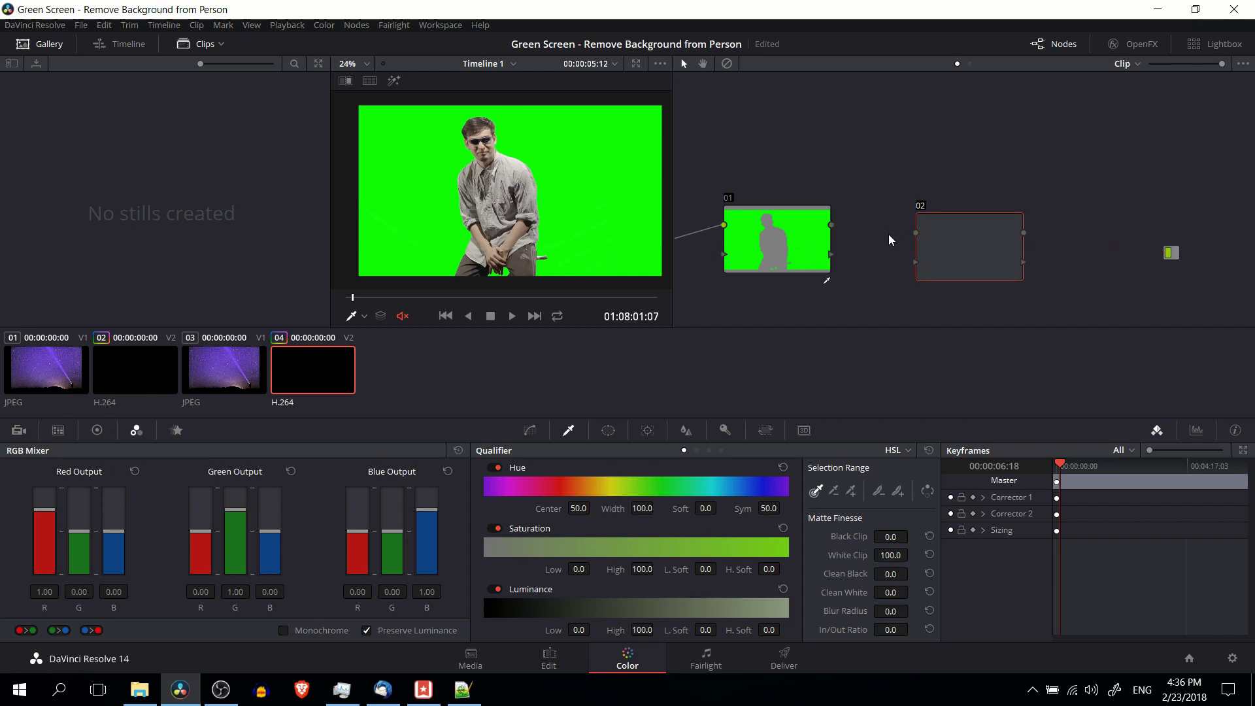
left_click_drag(831, 225, 915, 232)
left_click_drag(1024, 233, 1171, 253)
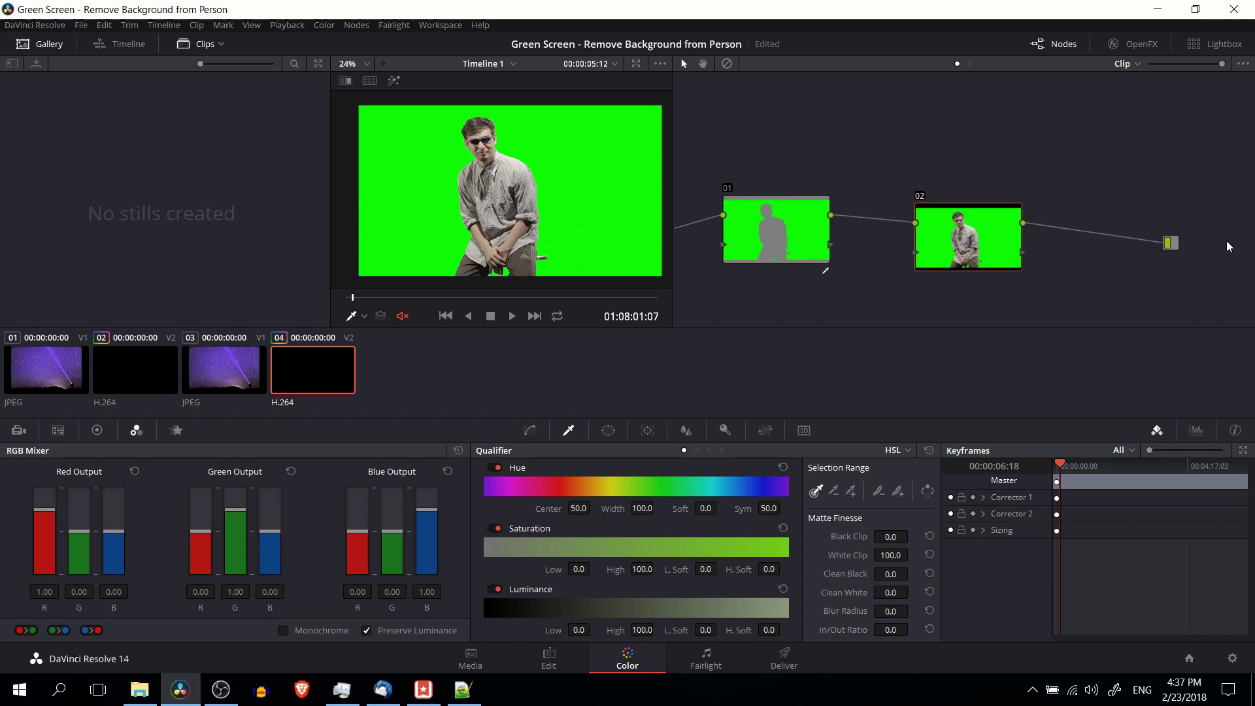
Add an alpha output to the node graph and connect node 02's key output to it.
right_click(1046, 242)
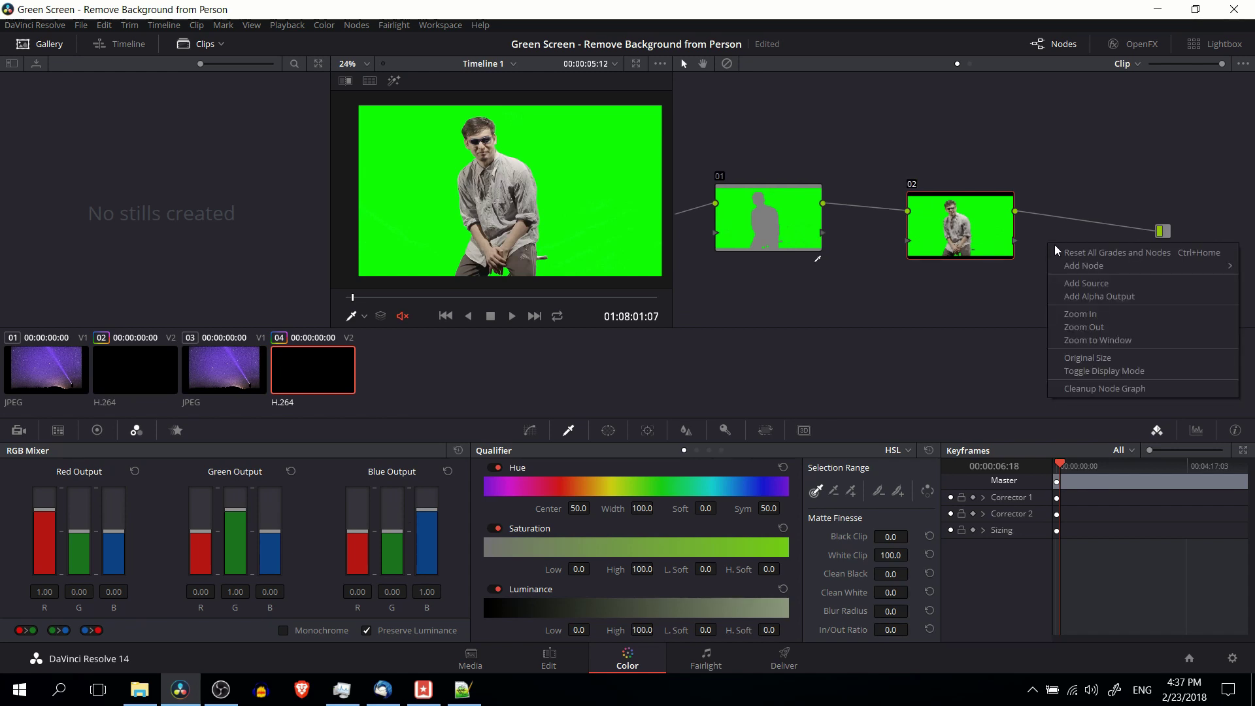
left_click(1091, 300)
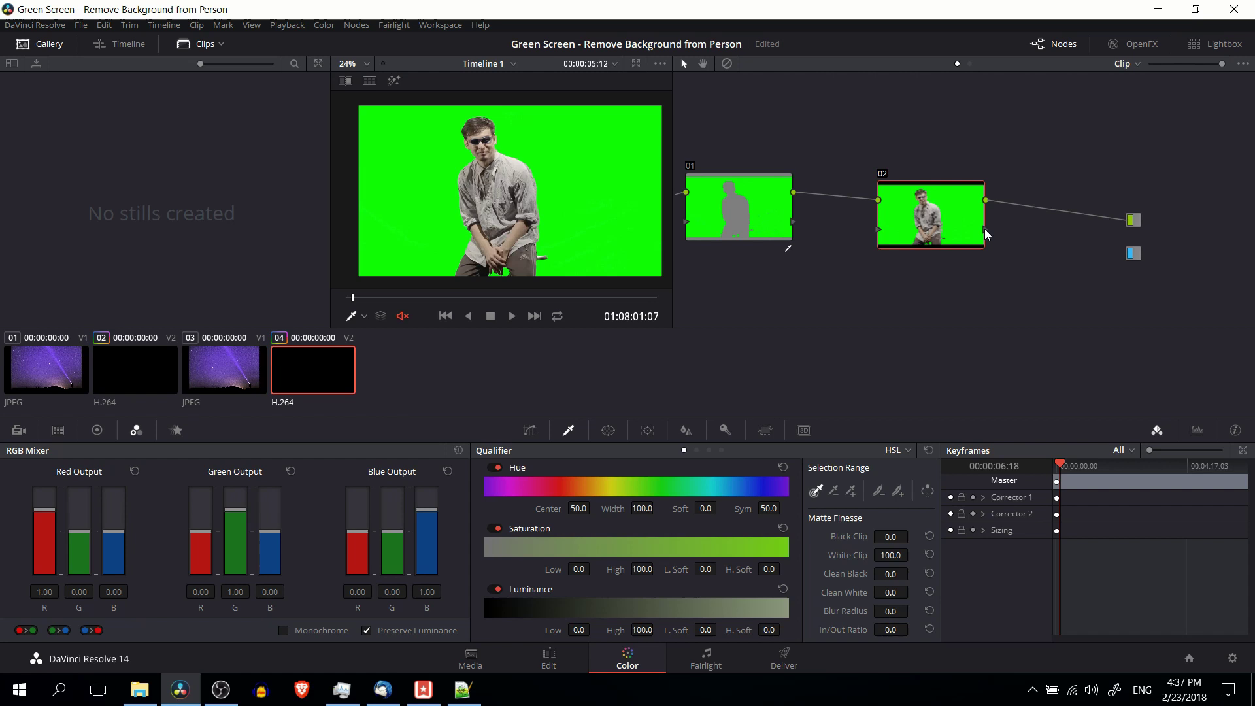
left_click_drag(985, 231, 1134, 257)
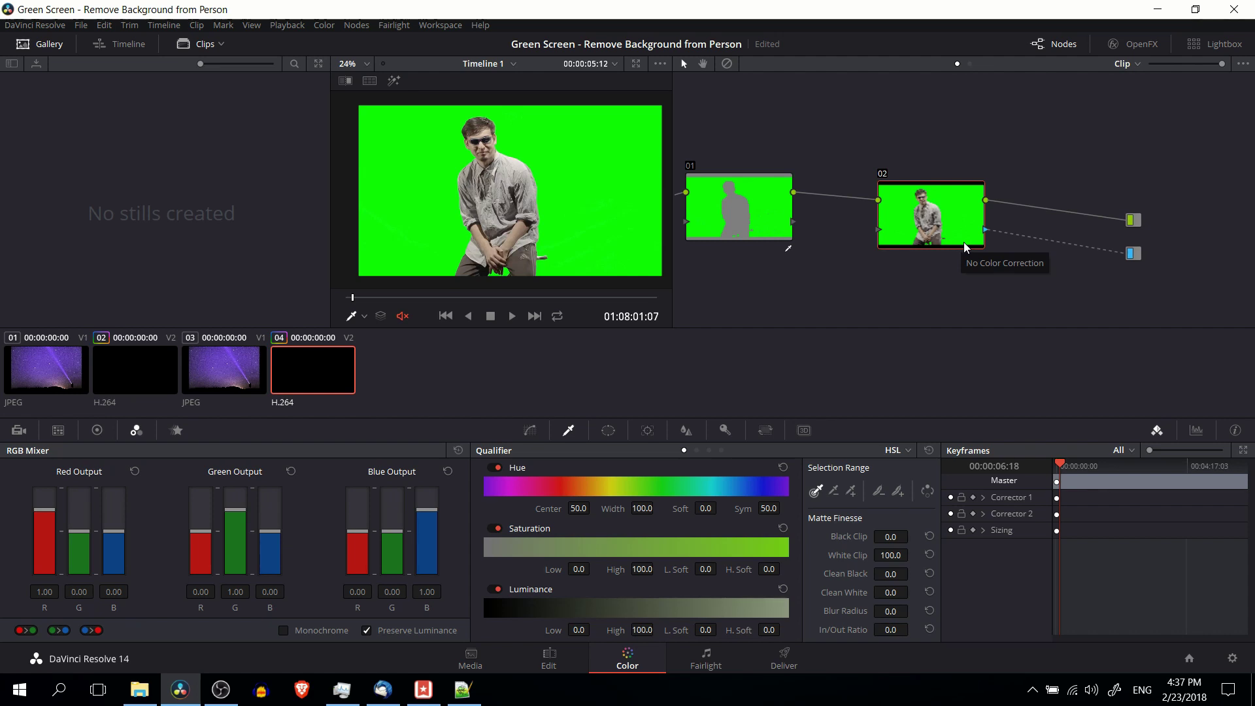
Connect node 01's key output to node 02's key input.
left_click_drag(860, 227, 800, 233)
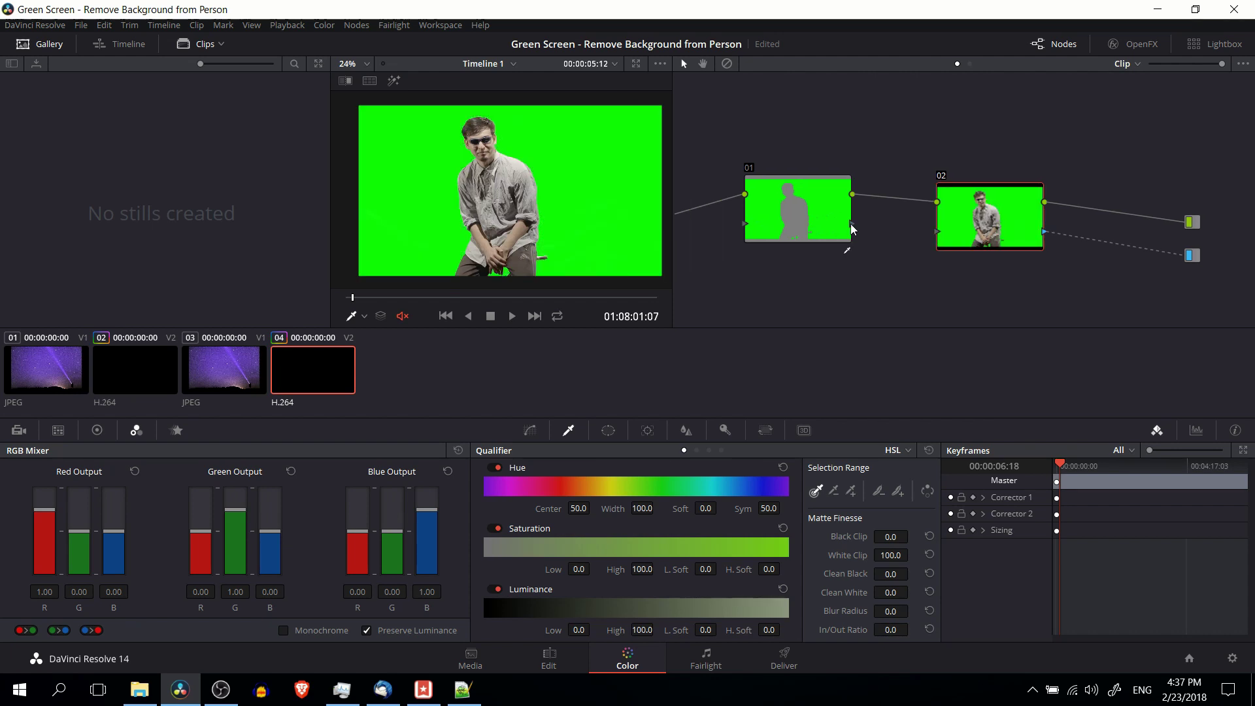
left_click_drag(852, 223, 937, 231)
left_click_drag(990, 270, 900, 267)
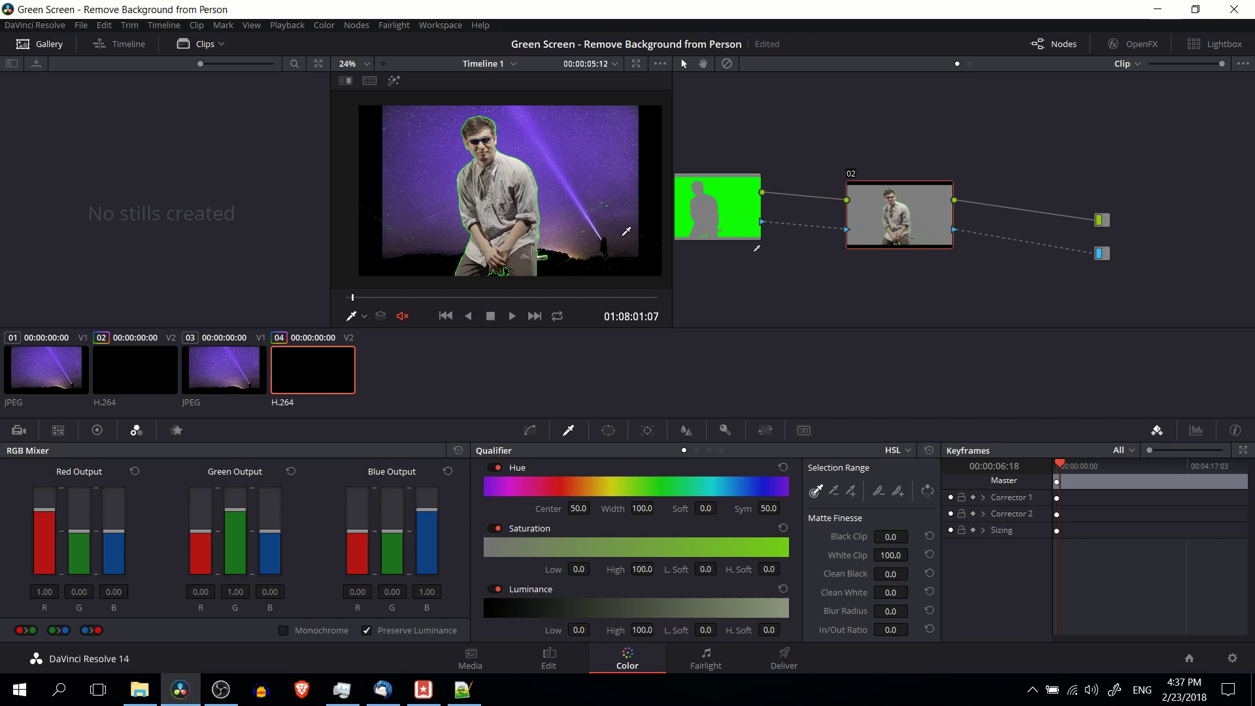
Examine the keyed person's edges and the surrounding background up close in the viewer.
scroll(553, 234, "up", 2)
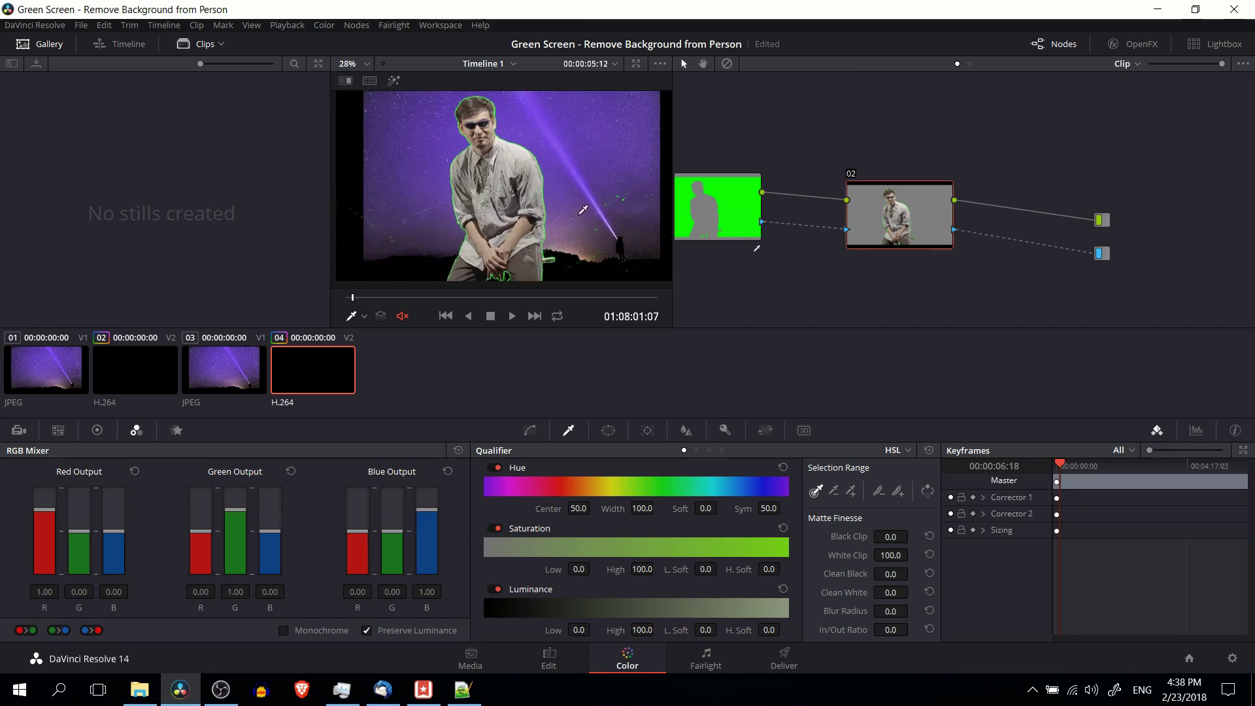
scroll(542, 156, "up", 1)
scroll(541, 157, "up", 5)
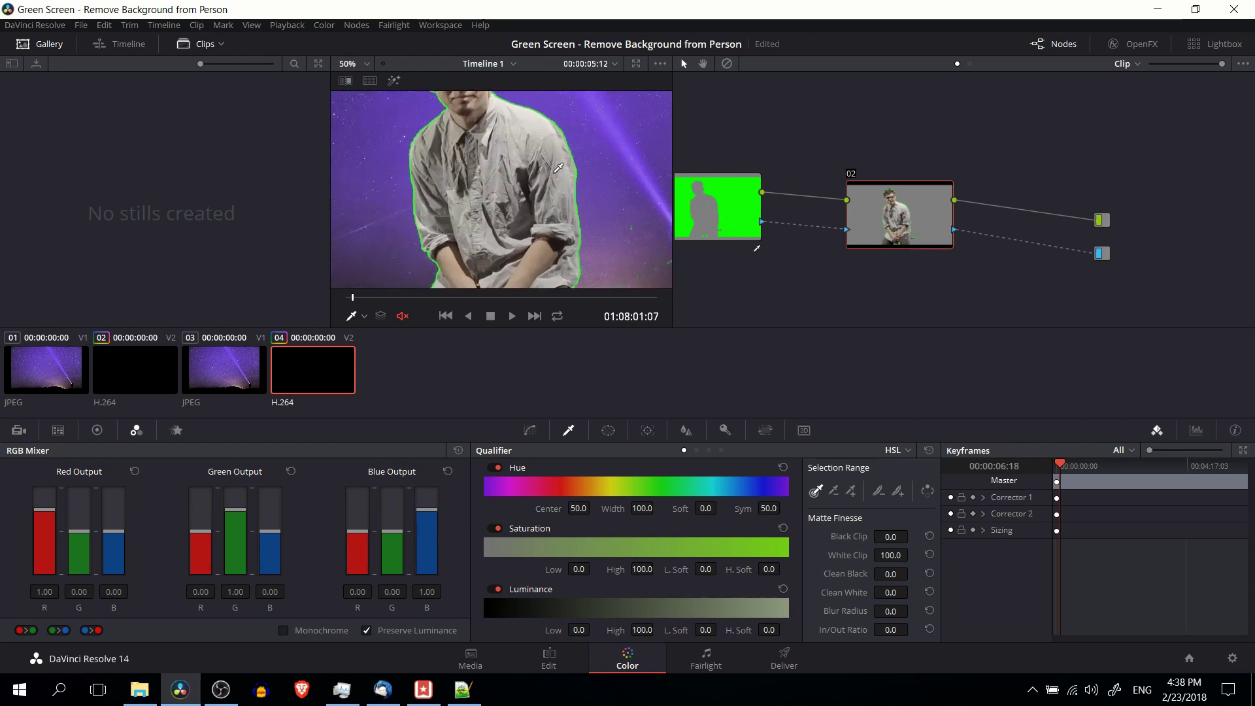
scroll(542, 175, "up", 3)
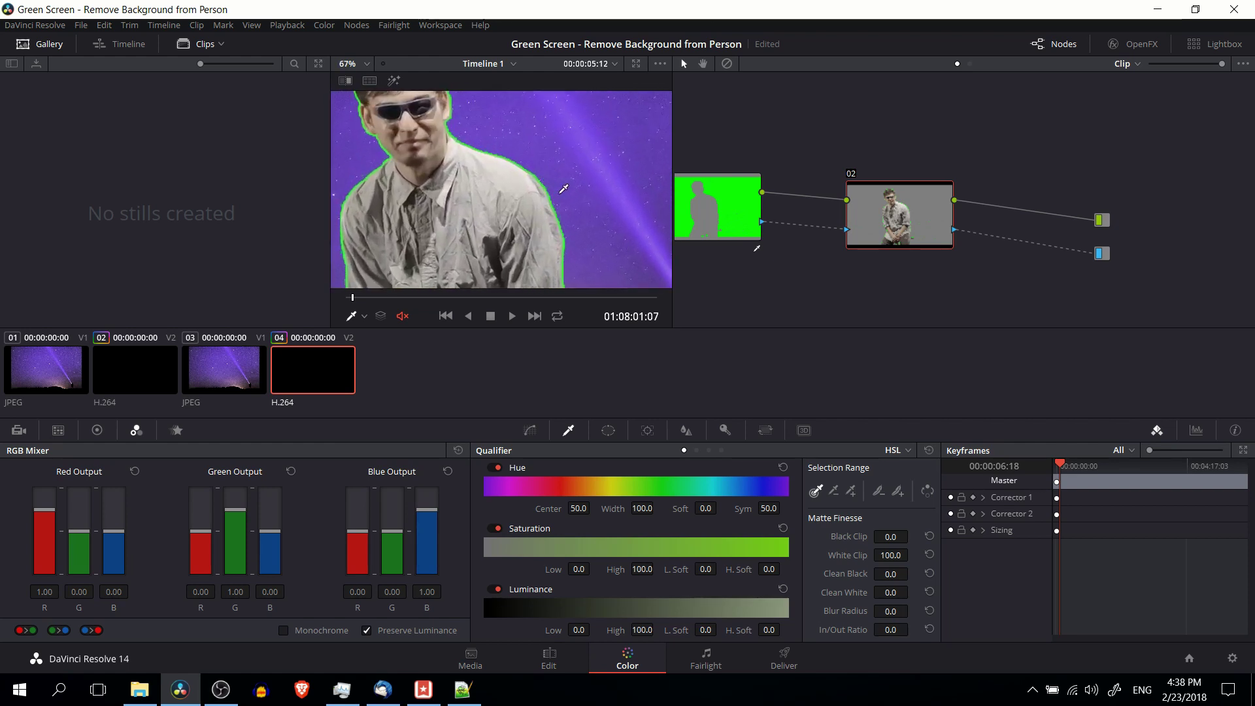
scroll(567, 187, "down", 8)
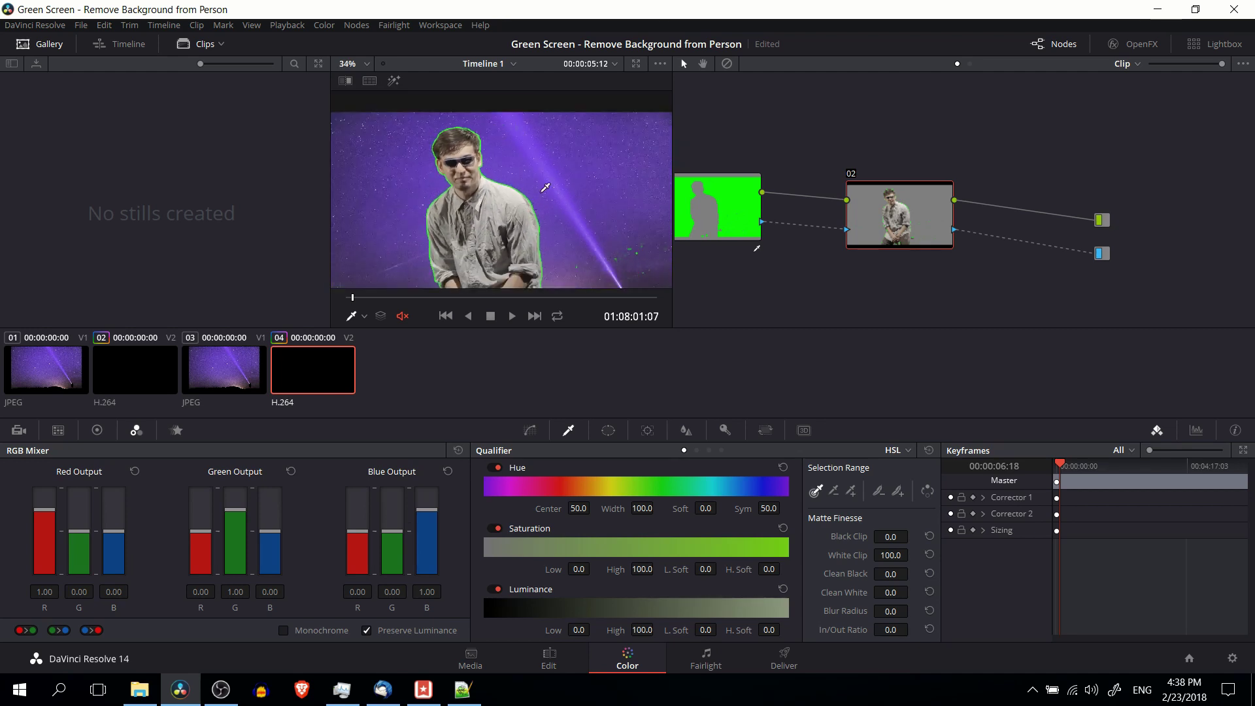
left_click_drag(571, 171, 578, 138)
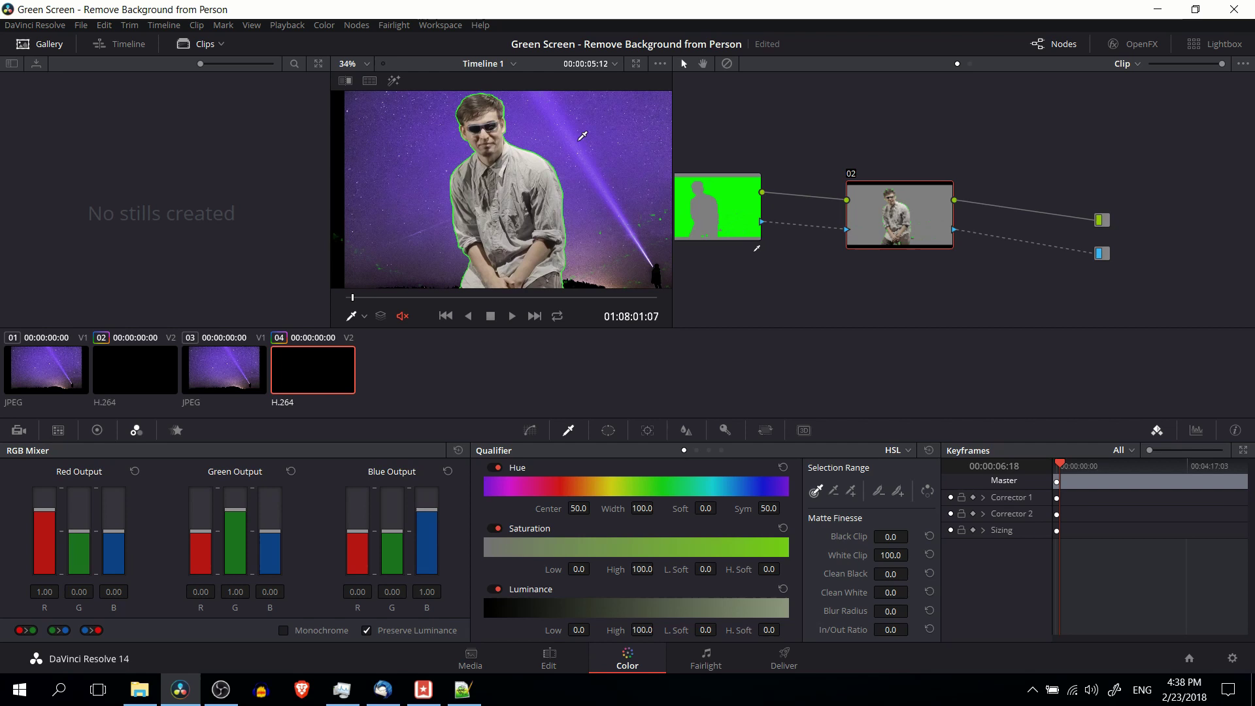
scroll(573, 140, "up", 2)
Switch to Notepad++ to read the noted hue width, saturation, clean white, blur radius and luminance values, and return to DaVinci Resolve.
key("alt+Tab")
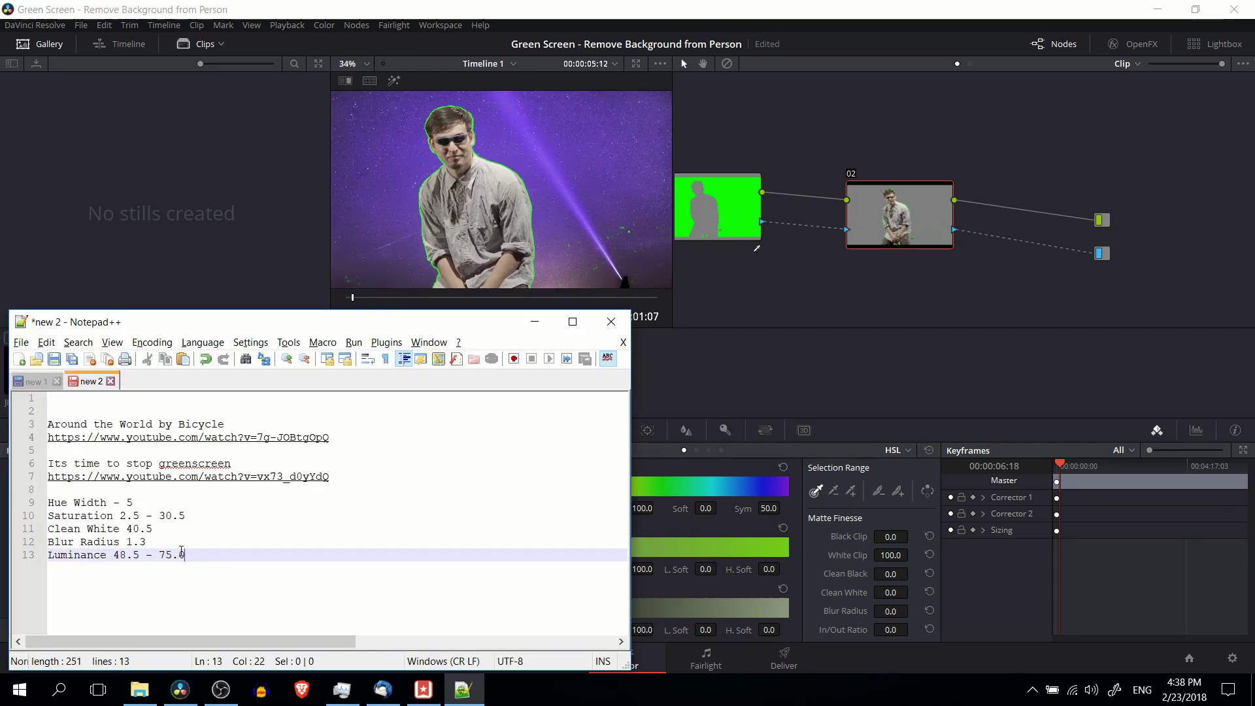
left_click_drag(185, 555, 45, 503)
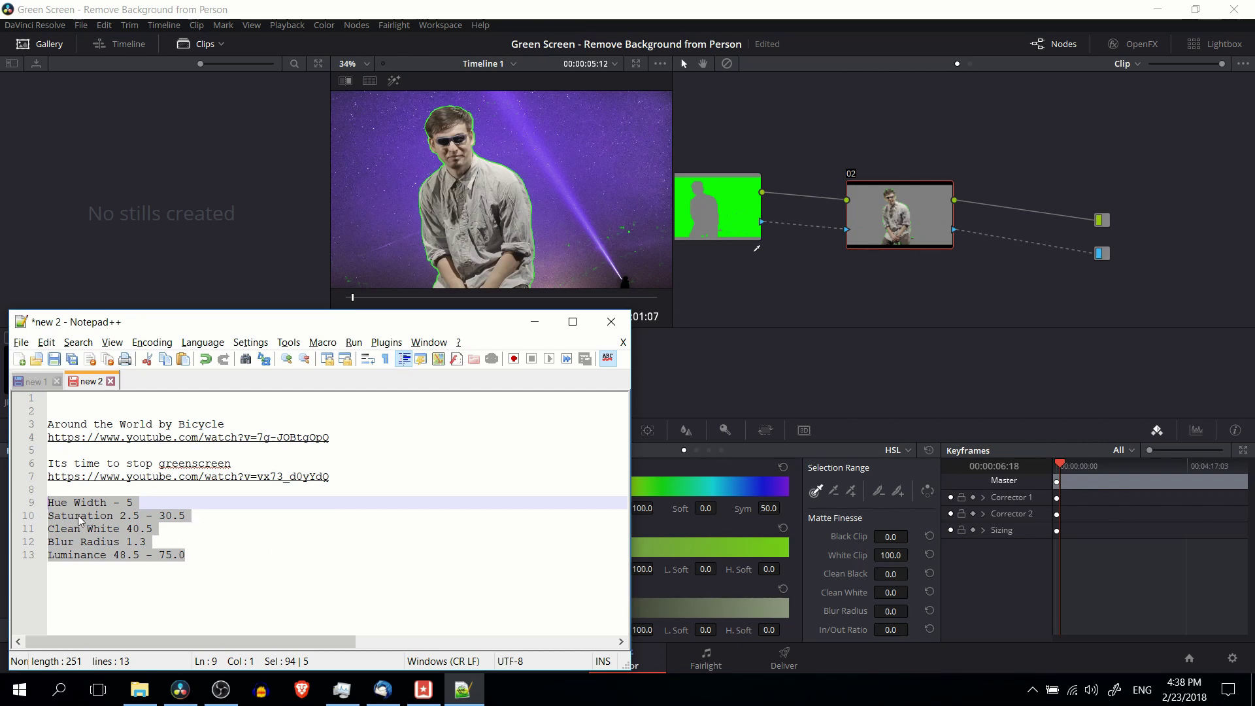
key("alt+Tab")
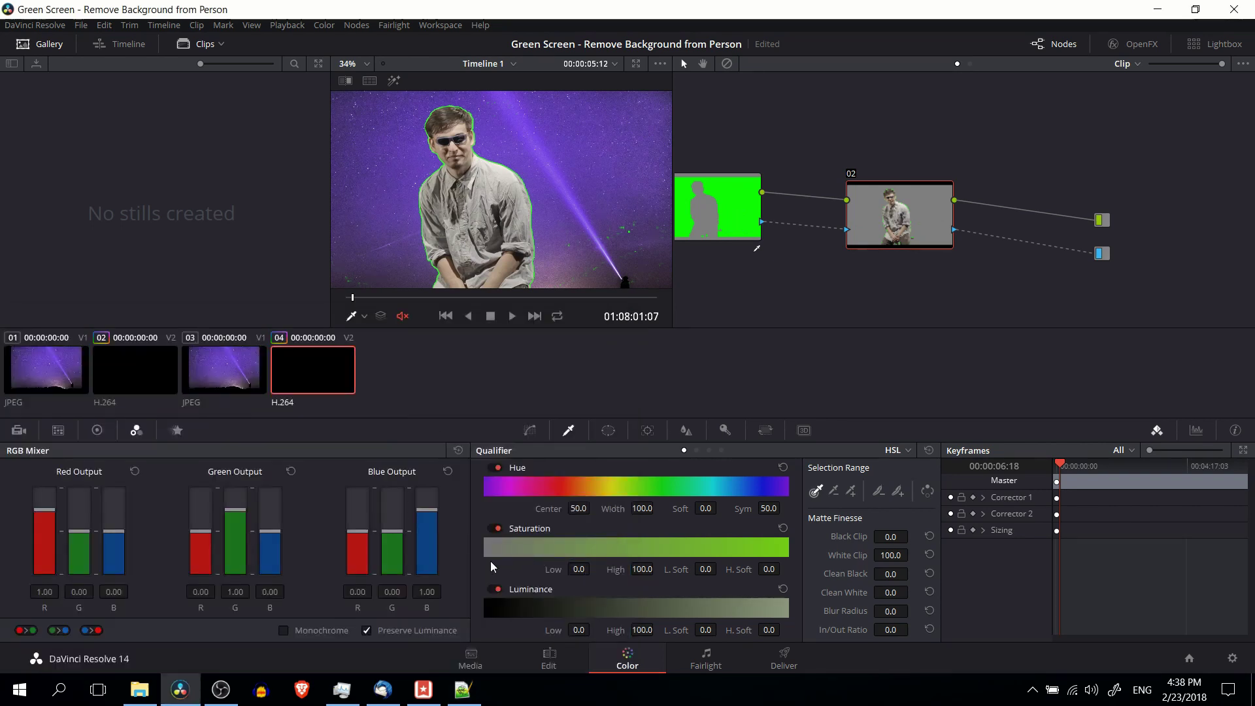
key("alt+Tab")
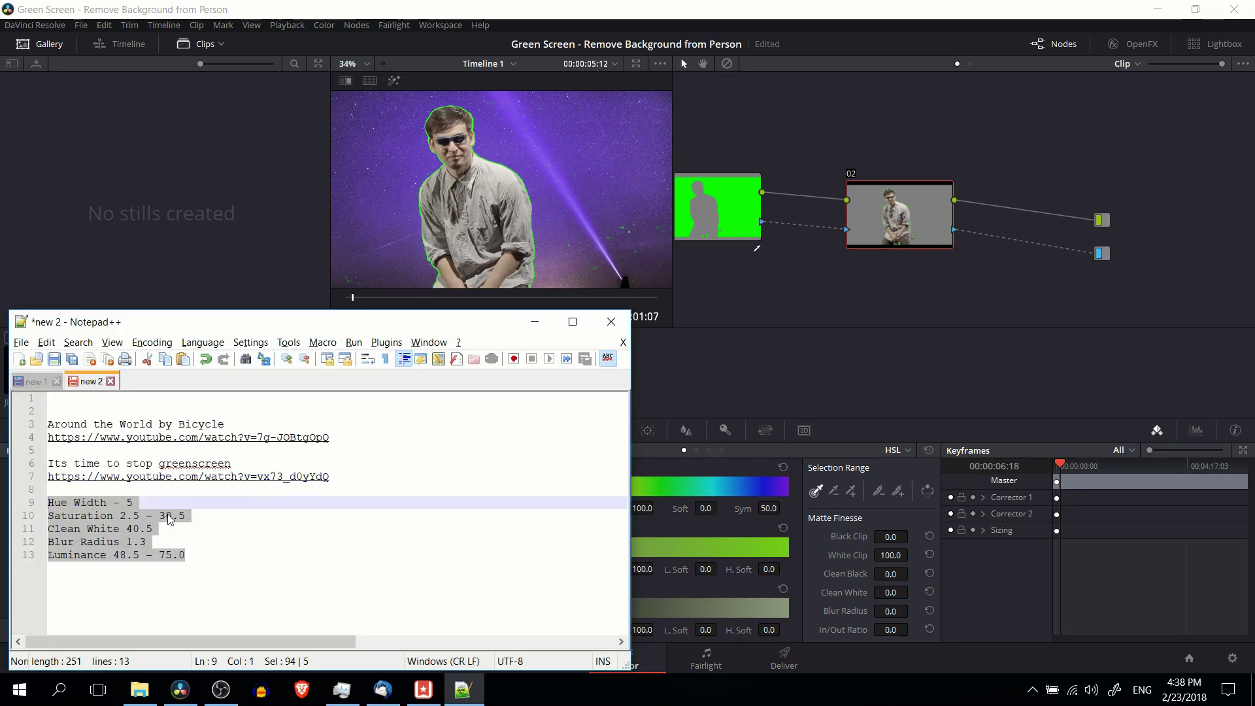
left_click(204, 516)
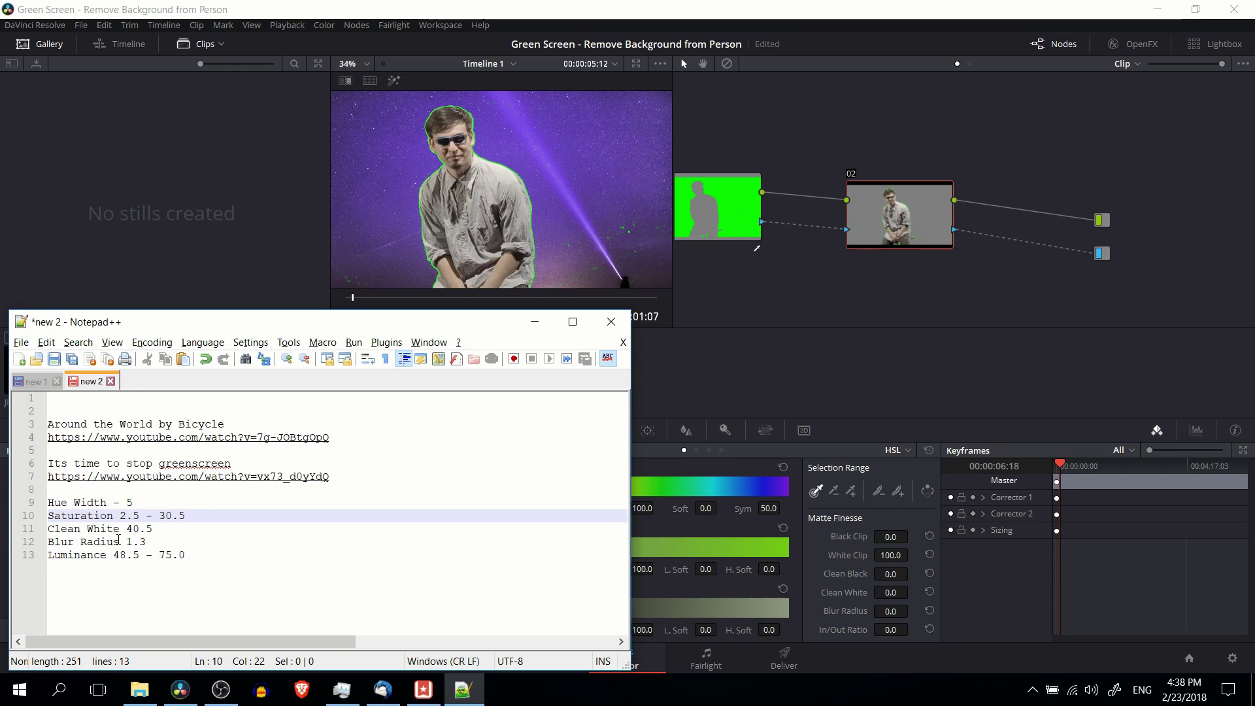
left_click_drag(126, 541, 195, 555)
left_click(139, 542)
key("Left")
left_click(367, 538)
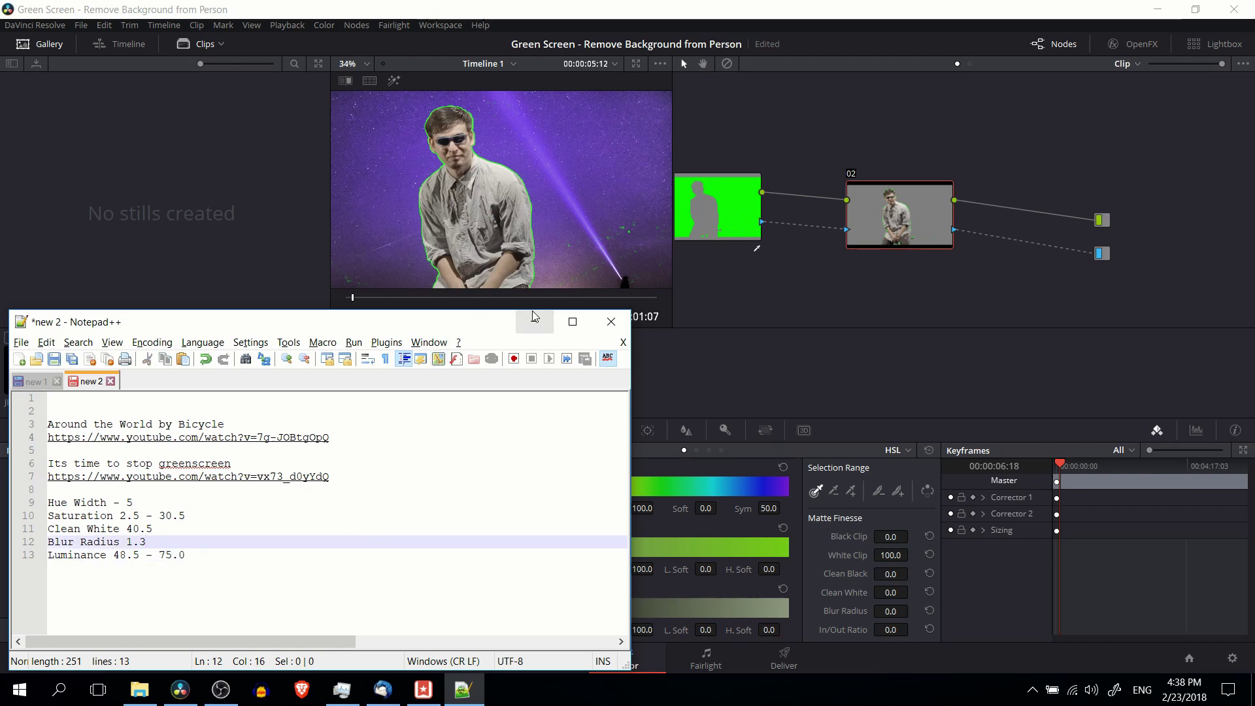
left_click(532, 322)
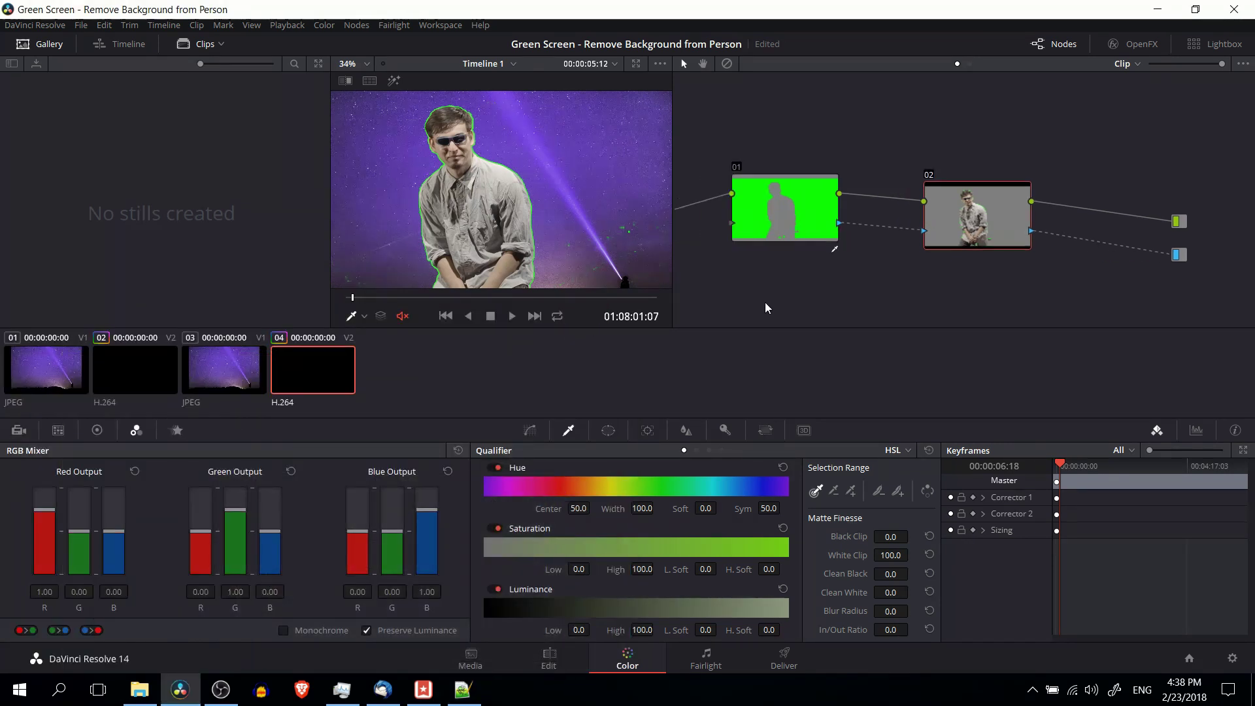
Lower the saturation range's low limit in node 01's qualifier to 3.1.
left_click(792, 199)
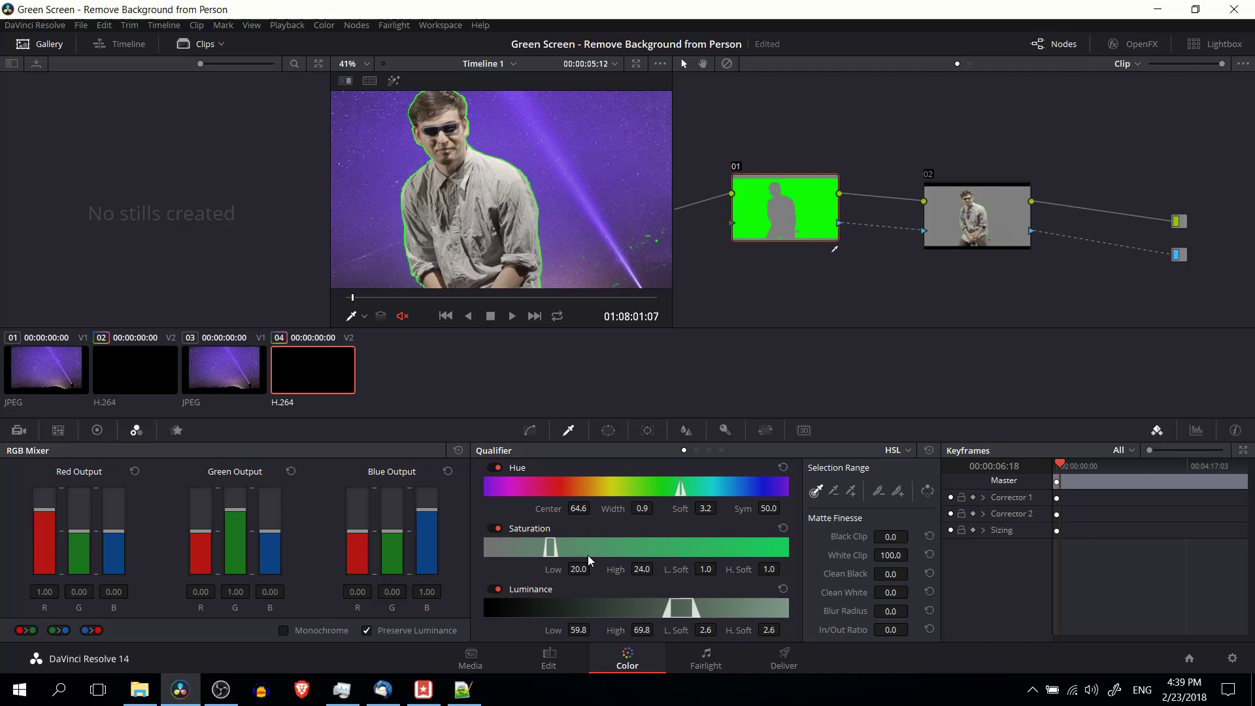
left_click_drag(578, 569, 515, 568)
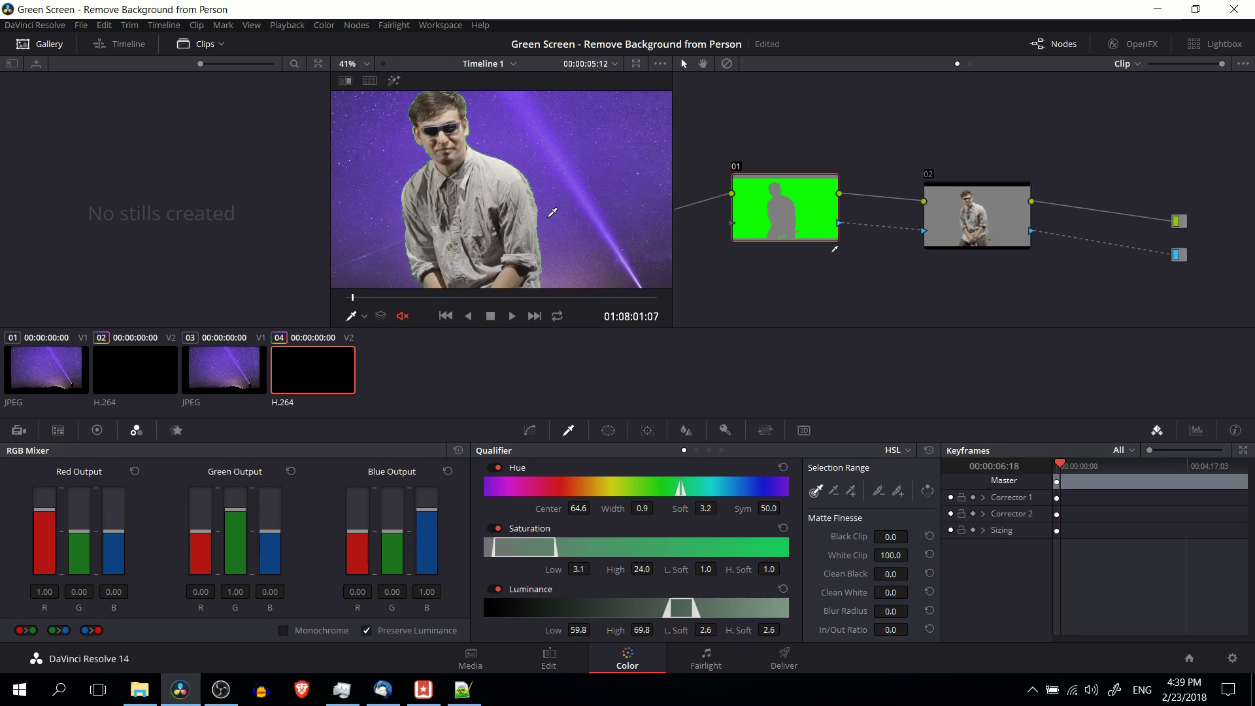
left_click_drag(523, 222, 527, 159)
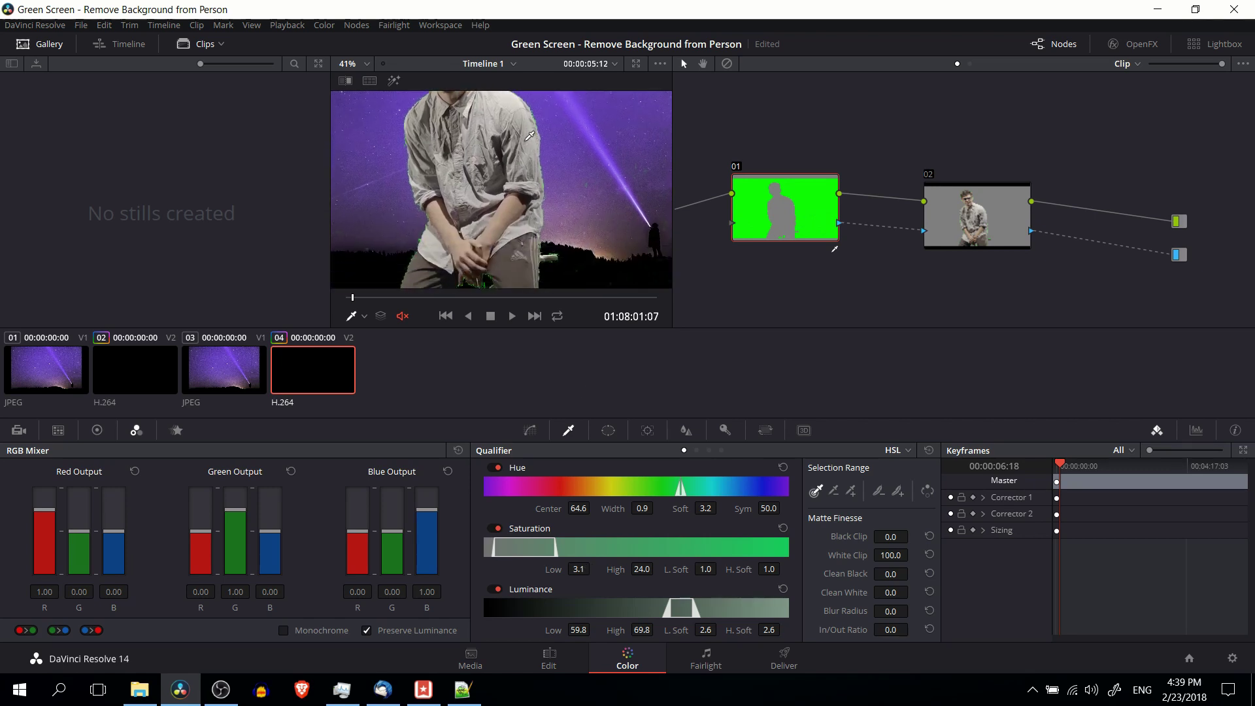
left_click_drag(555, 212, 554, 196)
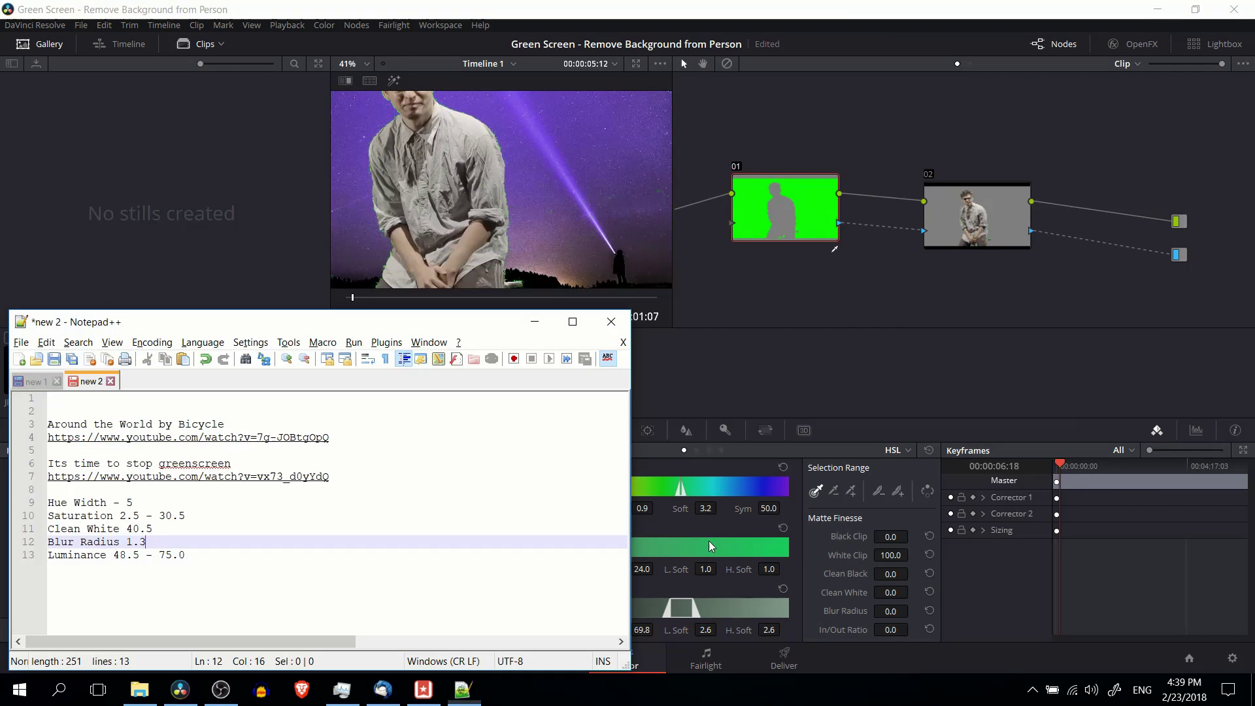
Set node 01's qualifier luminance low to 48.6 and the hue width to 4.
mouse_move(578, 629)
left_mouse_down()
mouse_move(546, 630)
mouse_move(591, 629)
left_mouse_up()
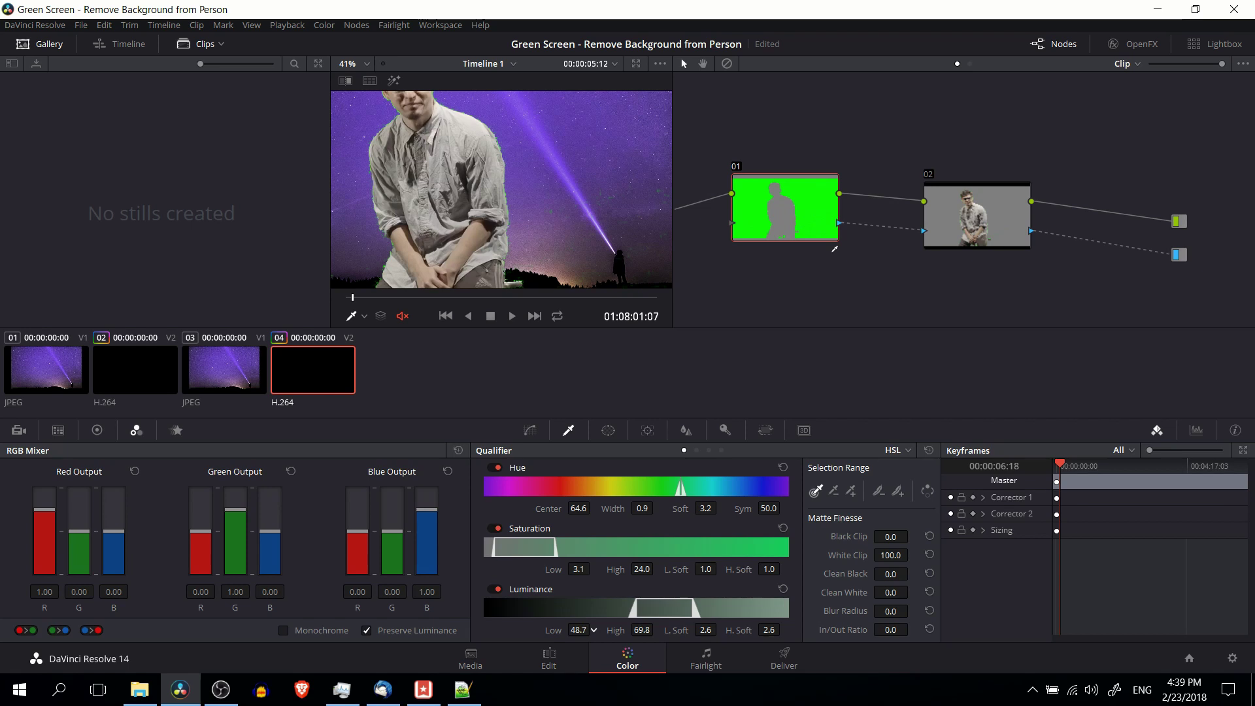
double_click(640, 508)
type("4")
key("Return")
Add the leftover green areas below the person's hands to the key by sampling them with the add-color picker.
left_click_drag(573, 218, 599, 167)
left_click_drag(539, 209, 591, 180)
scroll(614, 250, "up", 3)
scroll(645, 265, "down", 3)
left_click_drag(546, 118, 523, 236)
scroll(528, 231, "up", 3)
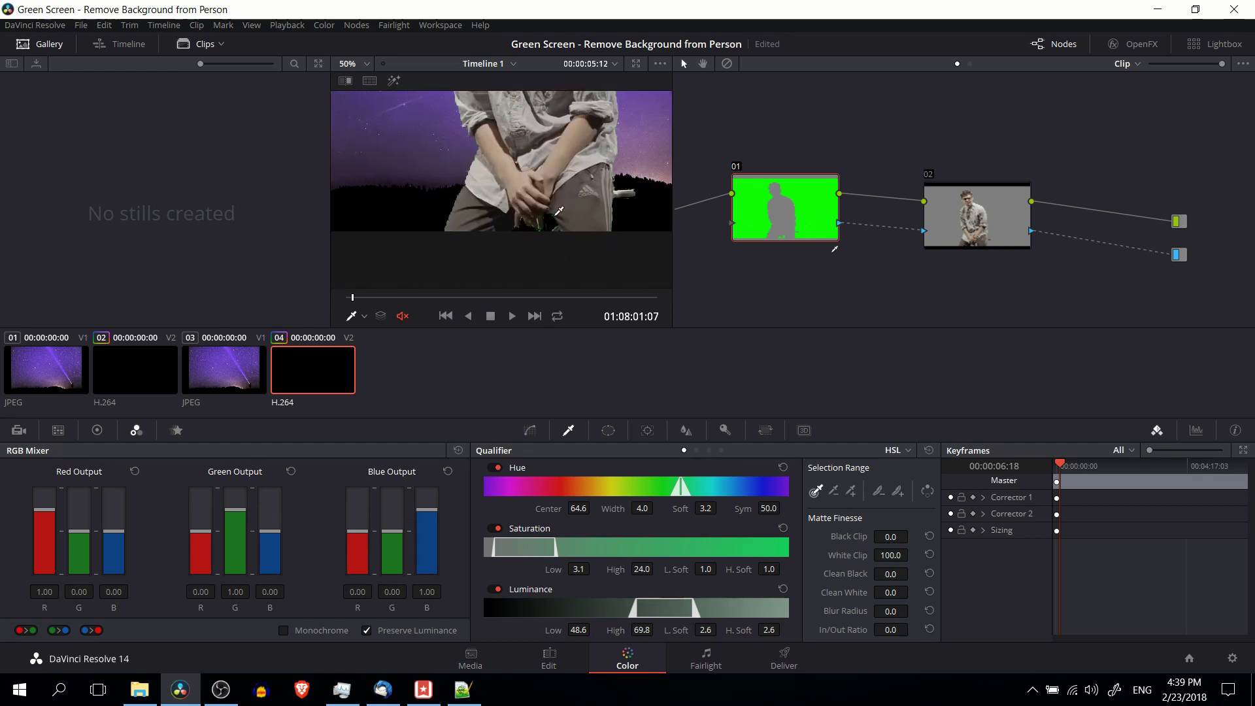
scroll(585, 233, "up", 5)
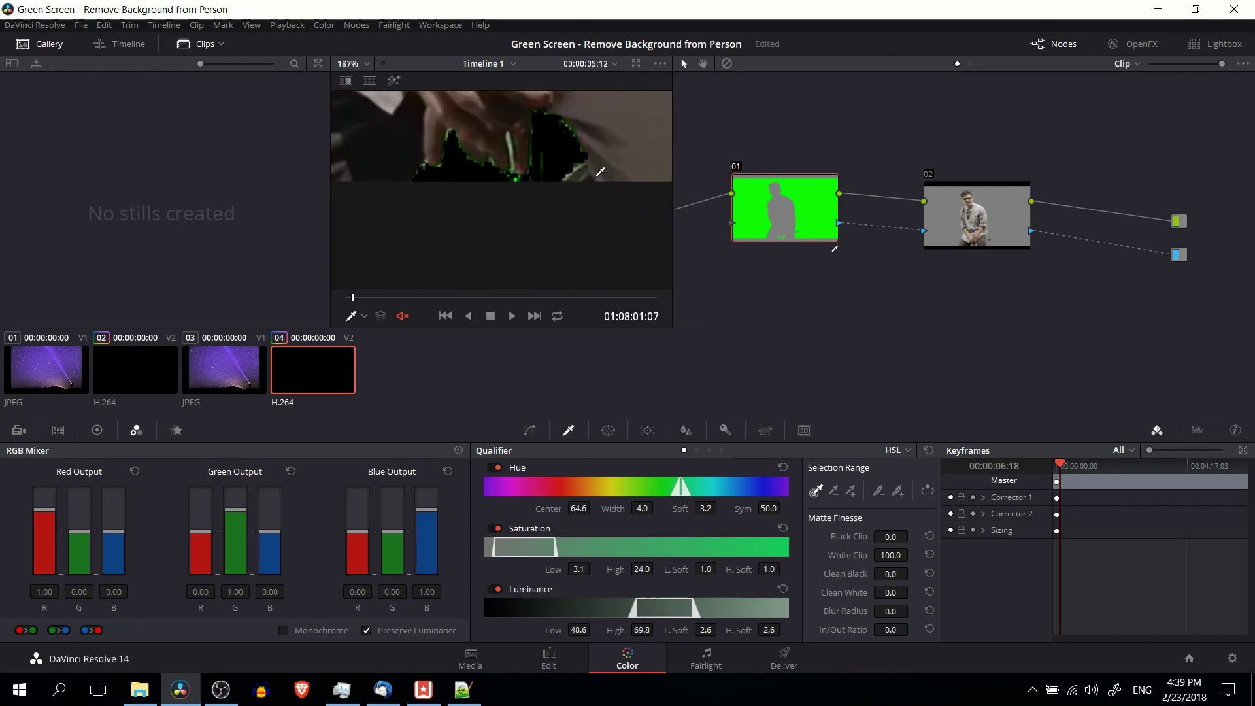
scroll(586, 152, "up", 2)
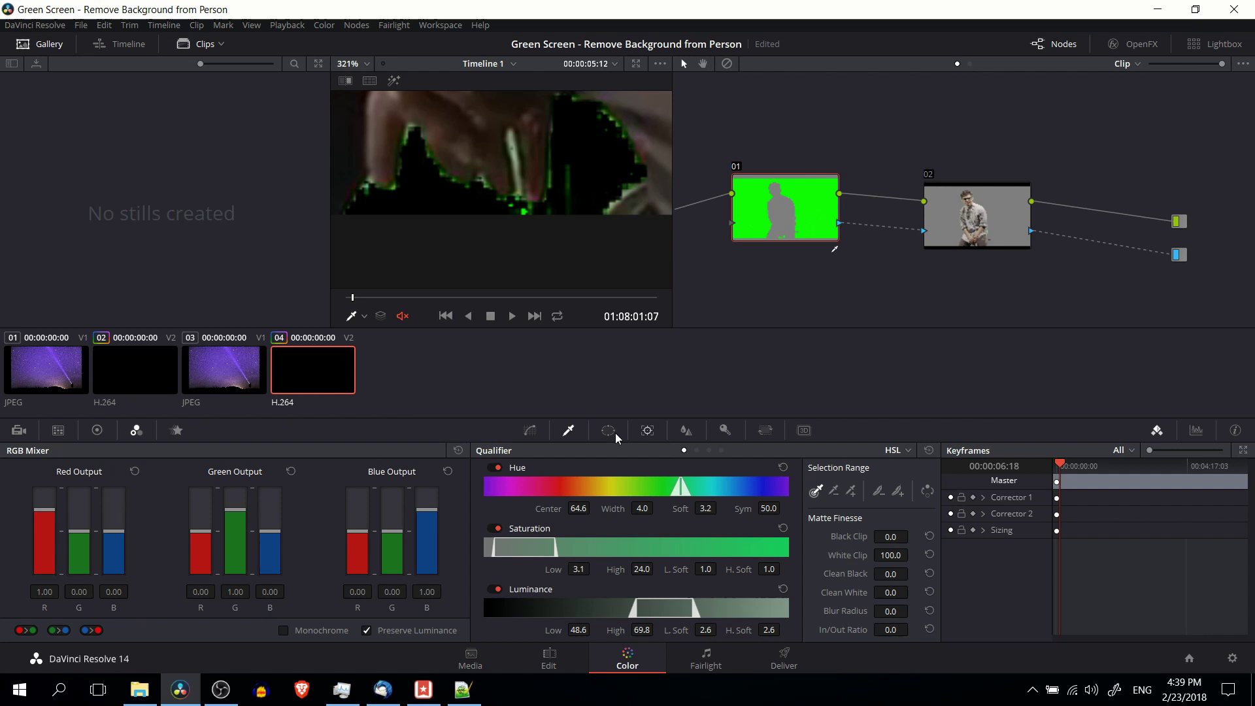
left_click(850, 491)
left_click(572, 180)
left_click(637, 160)
Sample the remaining green specks between the fingers to extend saturation high to 25.3 and luminance high to 72.8.
scroll(602, 157, "down", 5)
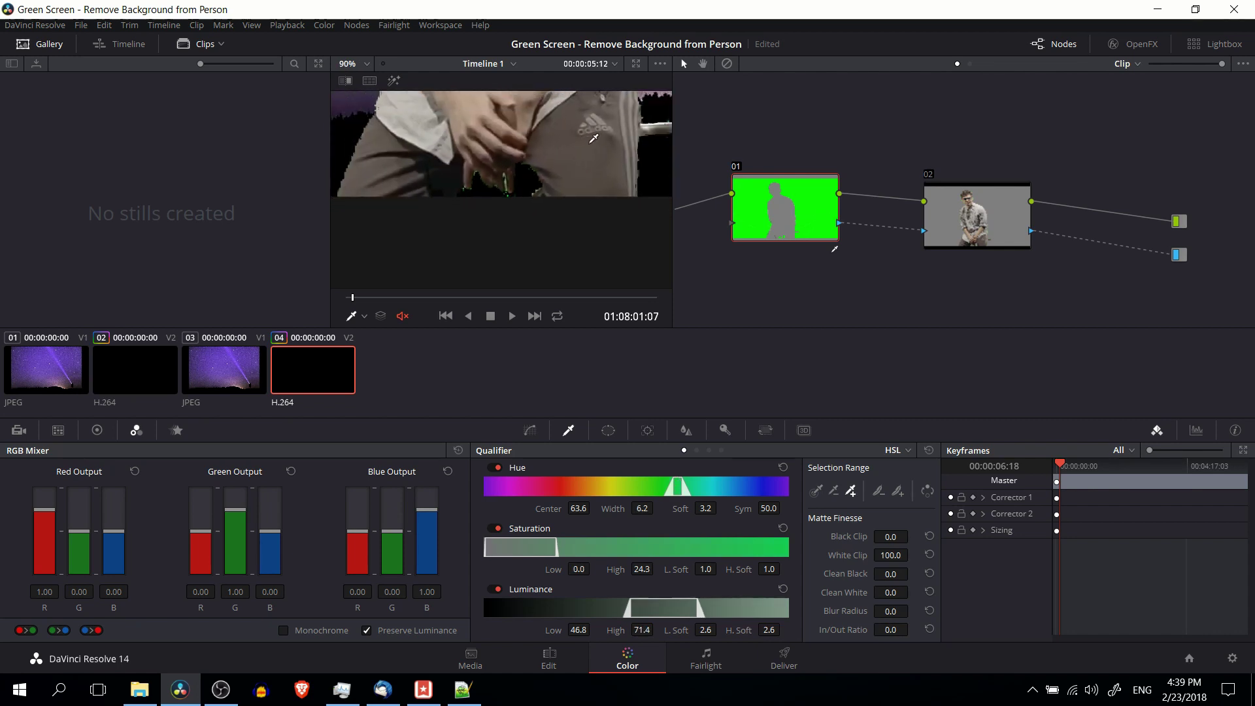
scroll(593, 138, "down", 5)
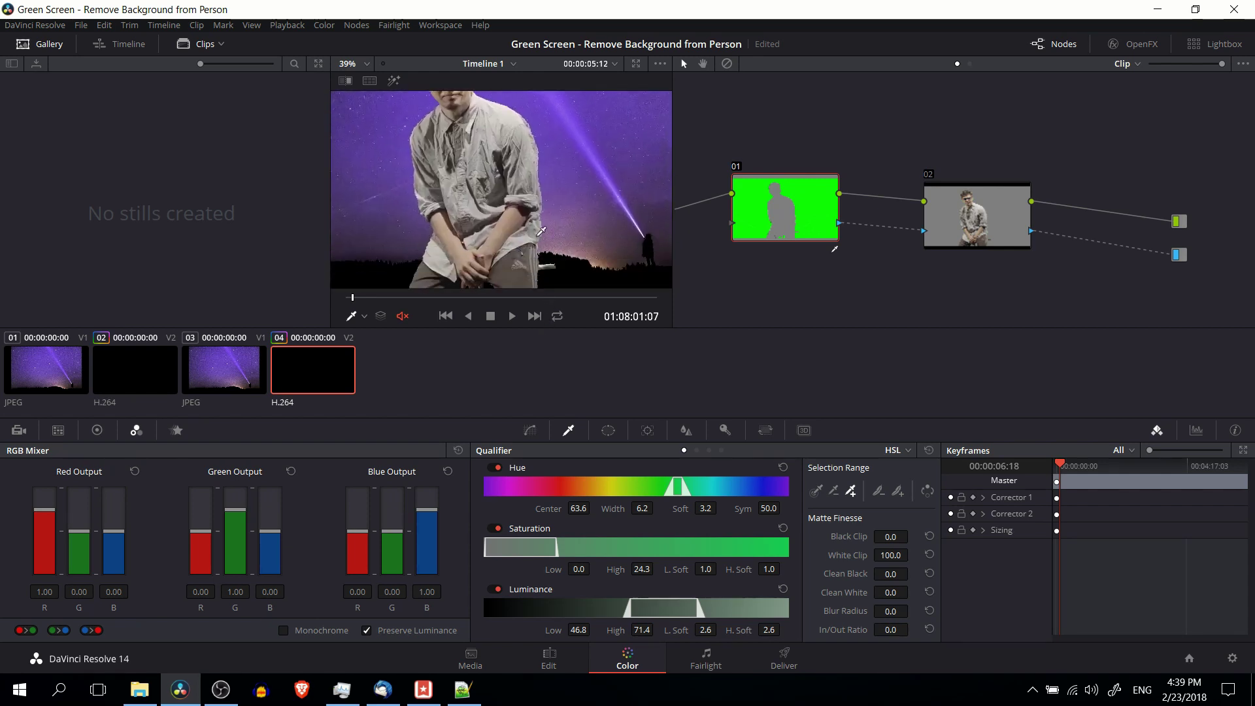
scroll(542, 230, "up", 8)
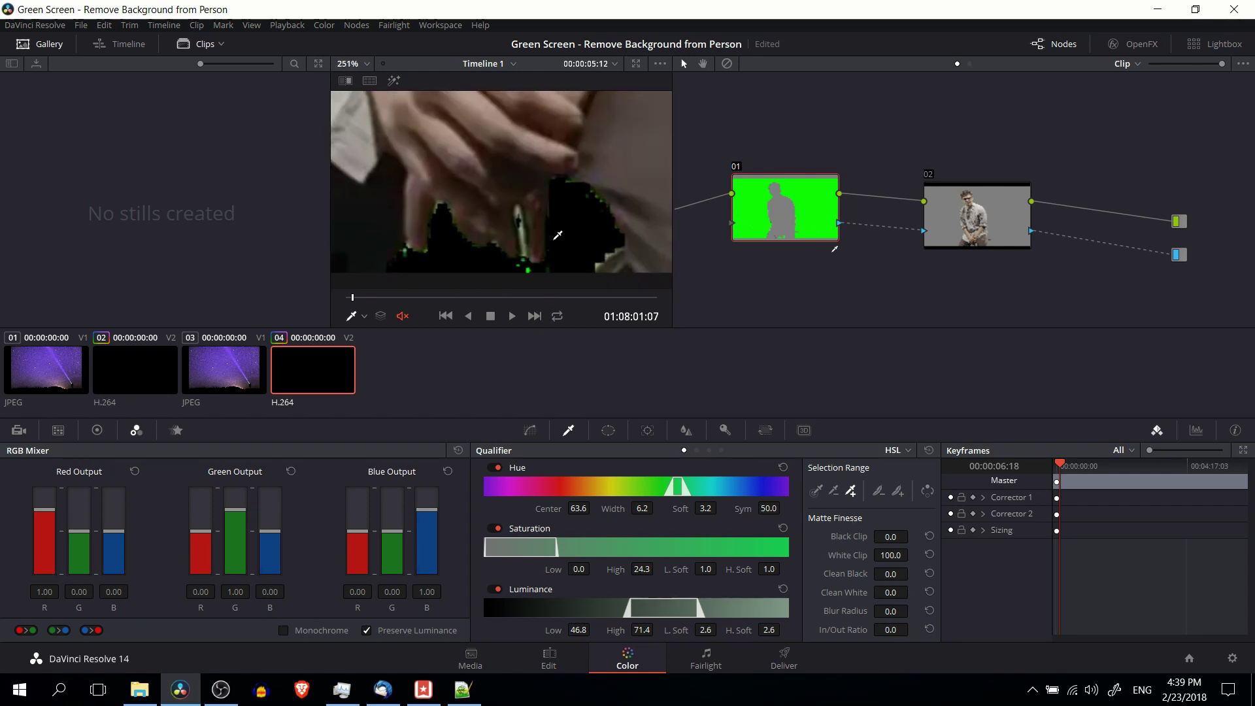
scroll(558, 235, "up", 2)
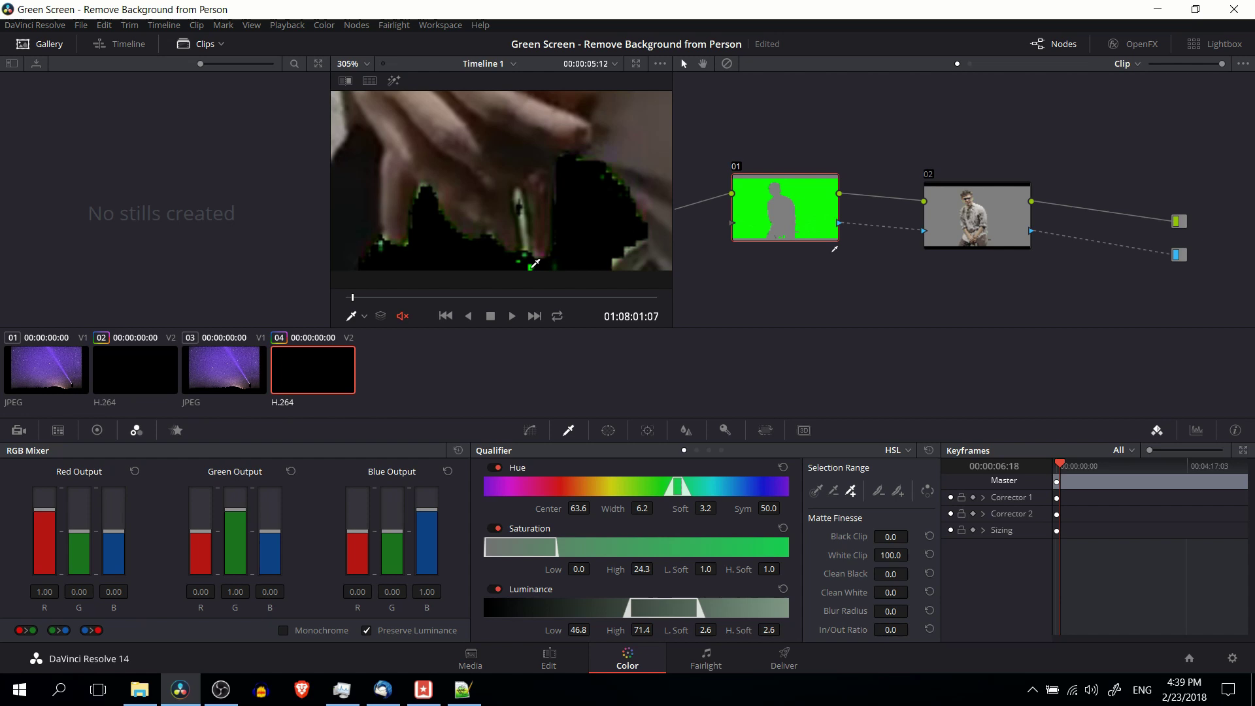
scroll(536, 264, "up", 3)
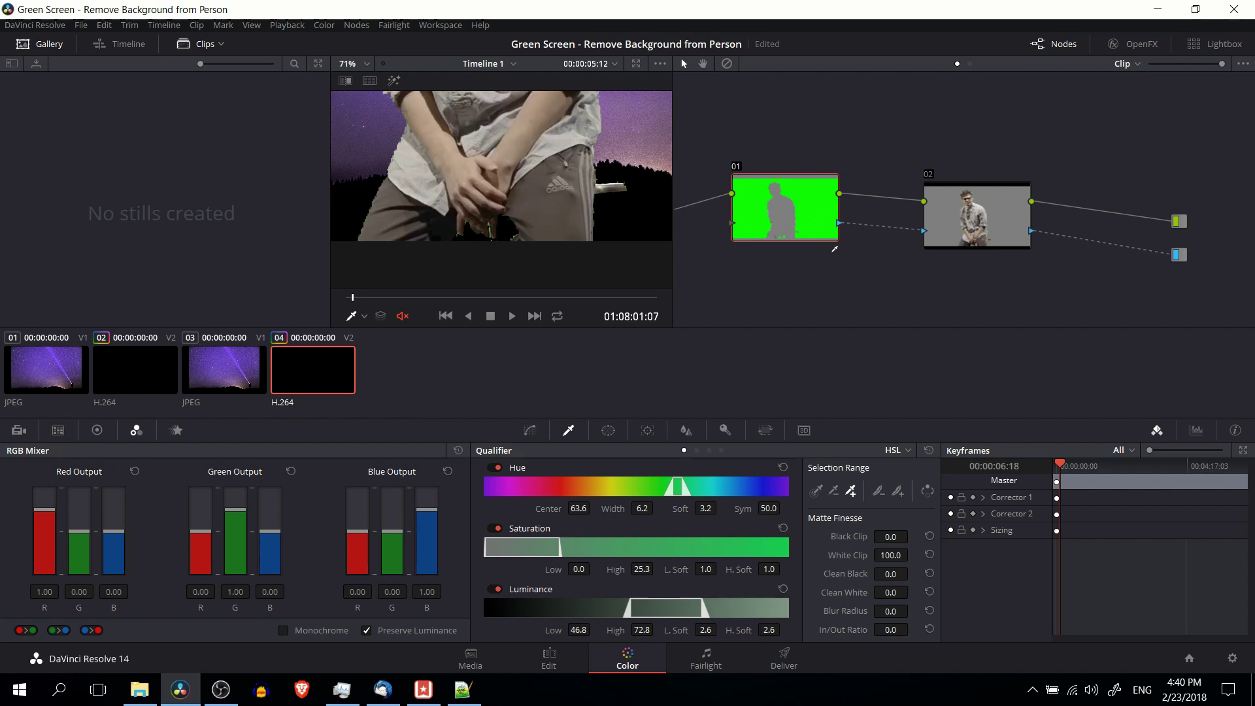
Set the saturation low softness to 4.9 and high softness to 5.1, and adjust hue to center 61.6, width 8.3 and softness 1.6.
left_click_drag(705, 568, 783, 568)
scroll(497, 232, "up", 1)
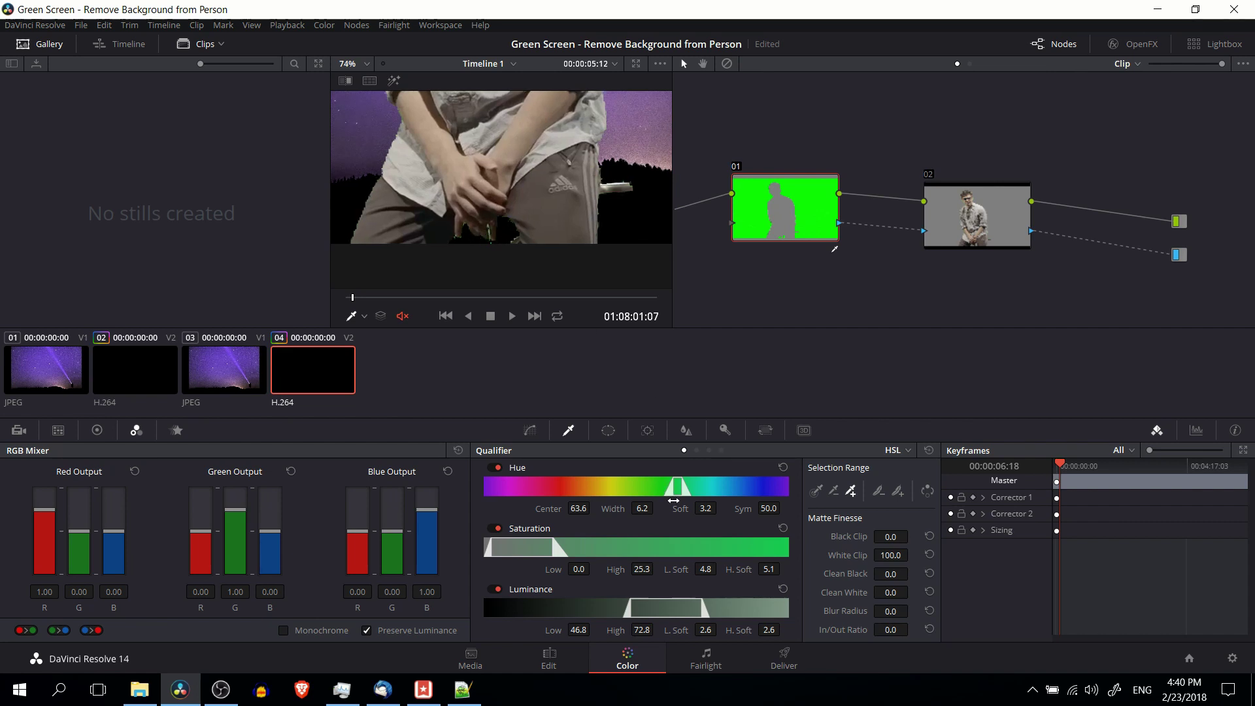
left_click_drag(673, 500, 672, 500)
left_click_drag(643, 508, 571, 508)
scroll(547, 162, "down", 5)
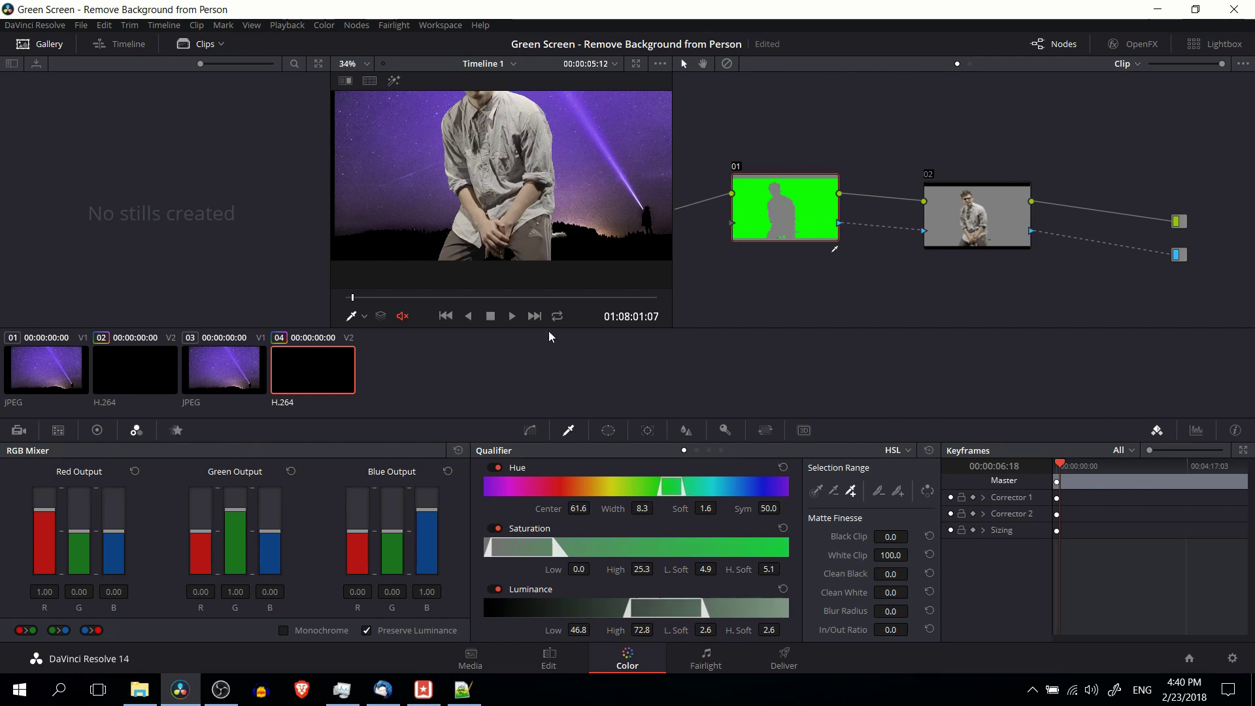
Add another color sample near the person's hands to the key, extending the hue range to center 67.0 and width 12.4.
scroll(502, 191, "down", 2)
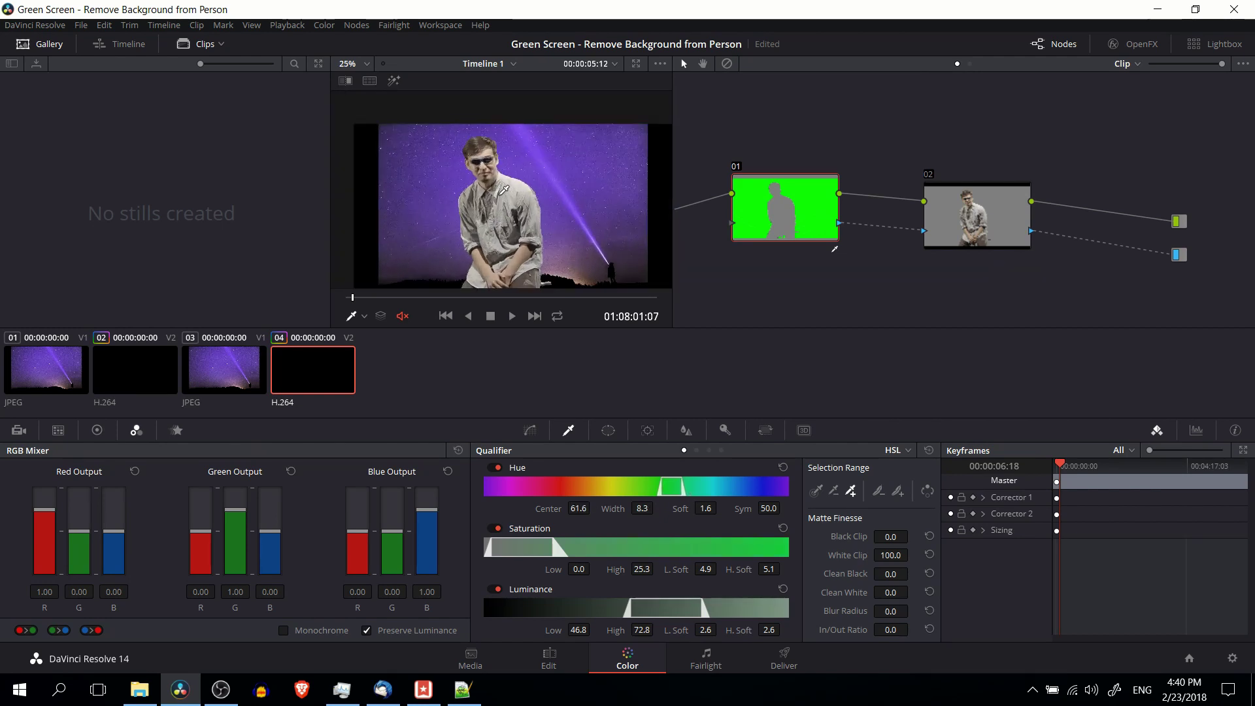
scroll(503, 190, "up", 2)
scroll(571, 174, "up", 1)
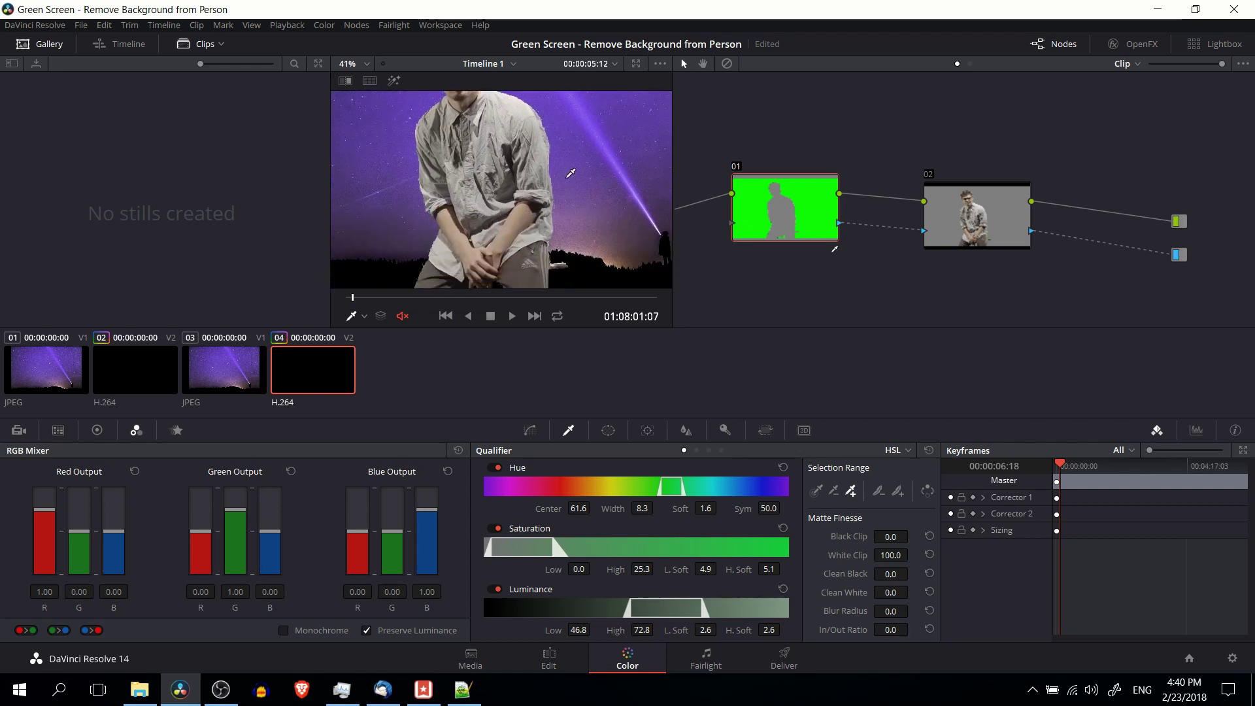
scroll(571, 173, "up", 1)
scroll(548, 197, "up", 1)
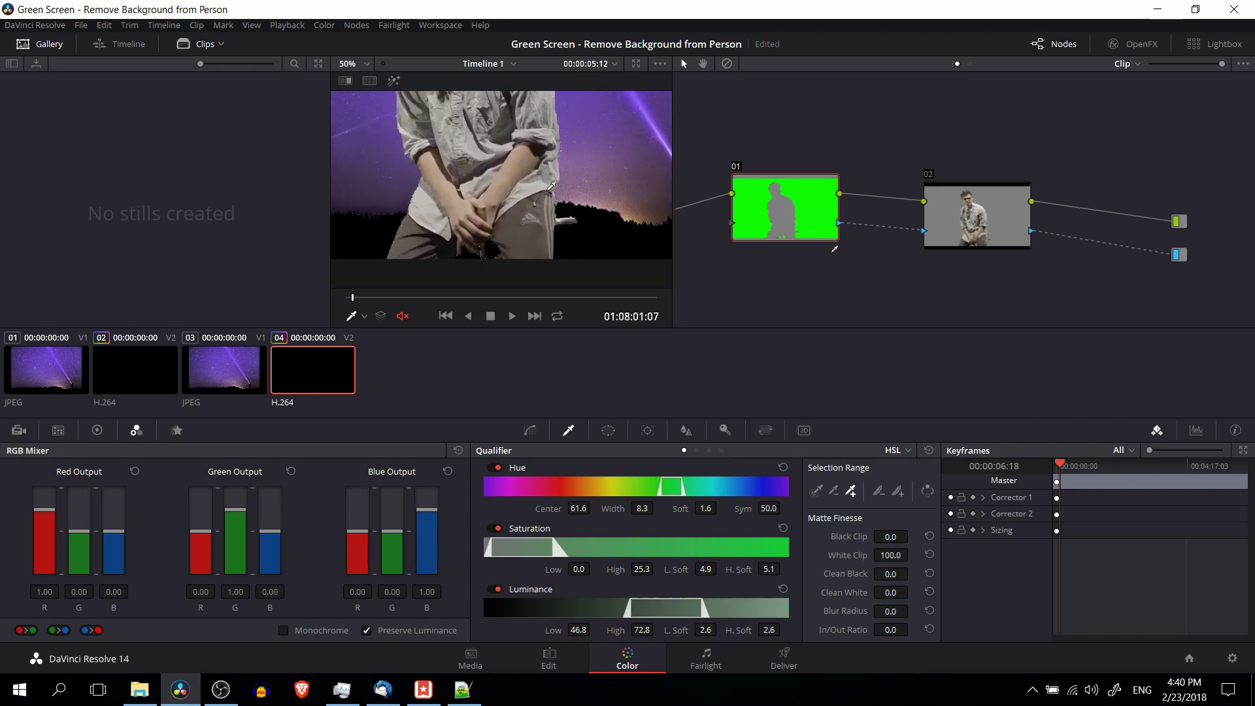
scroll(516, 198, "up", 1)
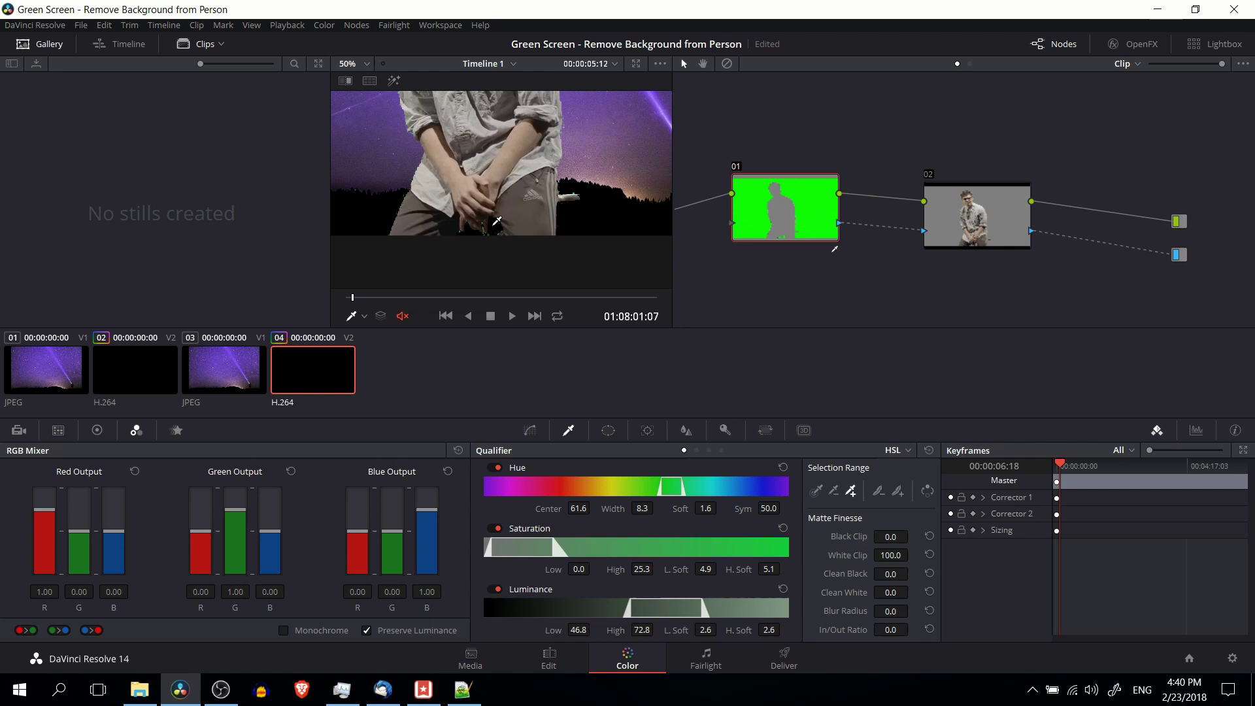
scroll(497, 215, "up", 1)
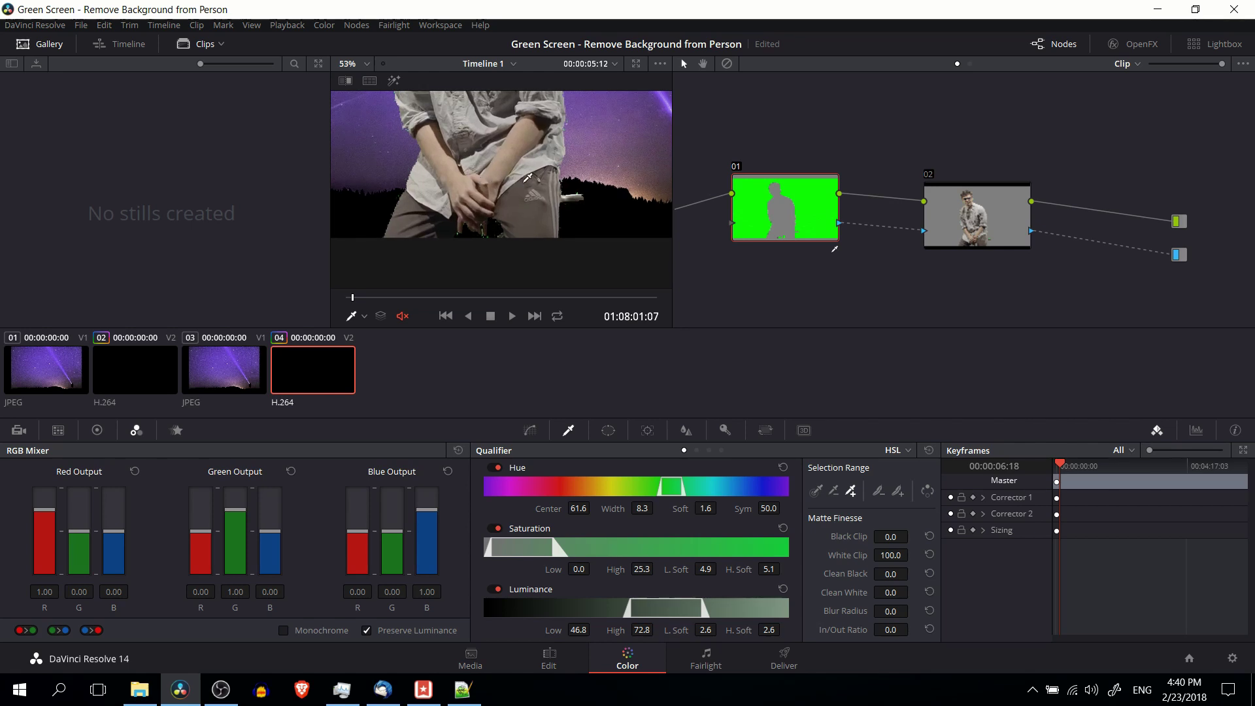
scroll(539, 222, "up", 3)
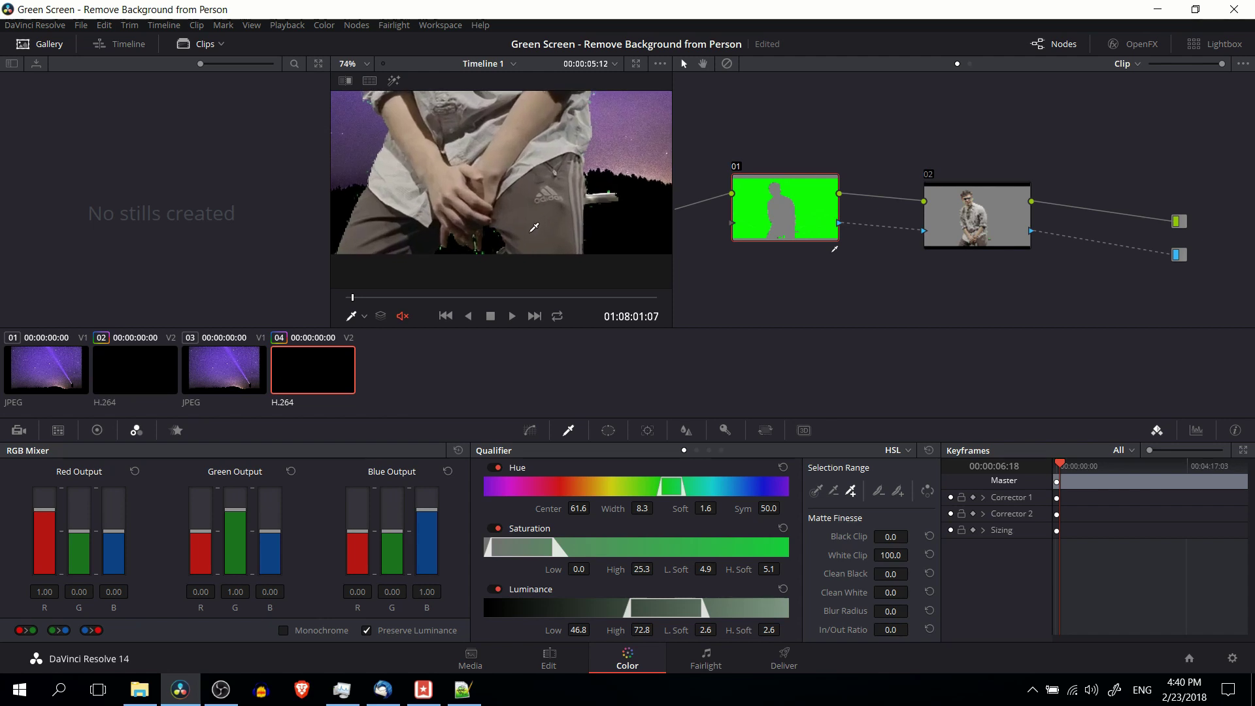
left_click(542, 170)
scroll(597, 261, "down", 1)
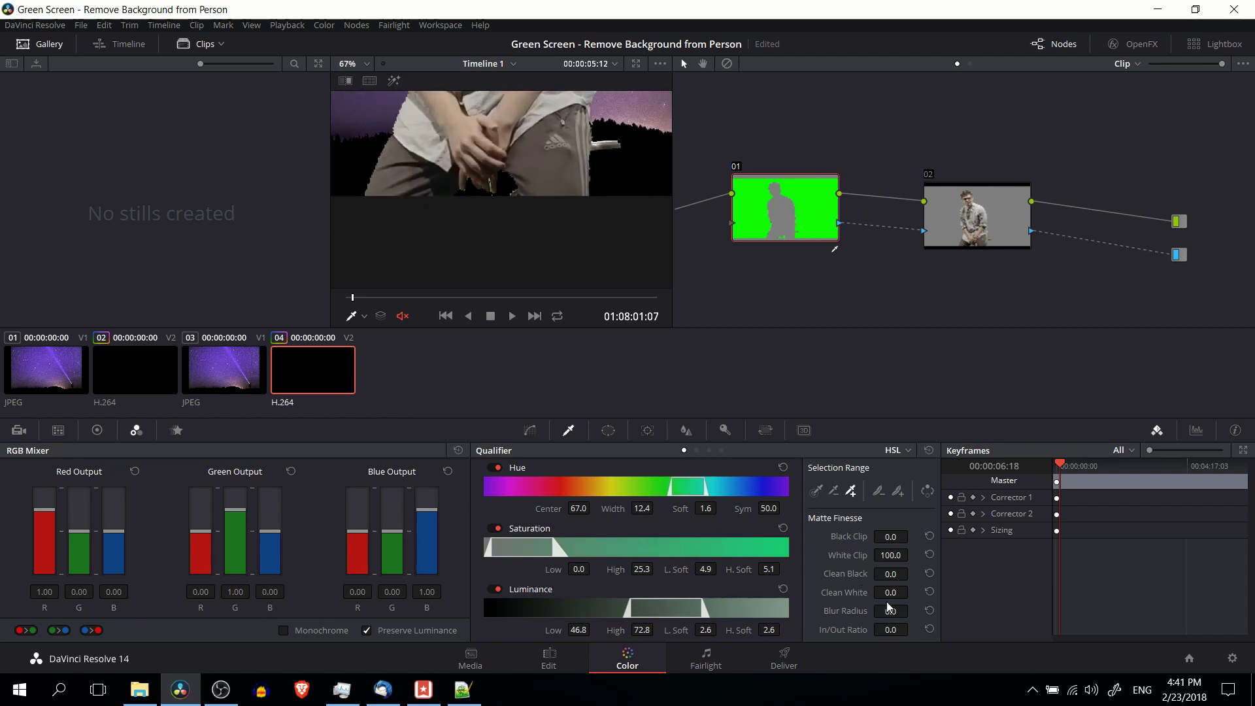
Raise the matte's Clean White to 42.0 and check the keyed edges around the hands.
left_click_drag(912, 591, 1066, 591)
left_click_drag(912, 592, 911, 591)
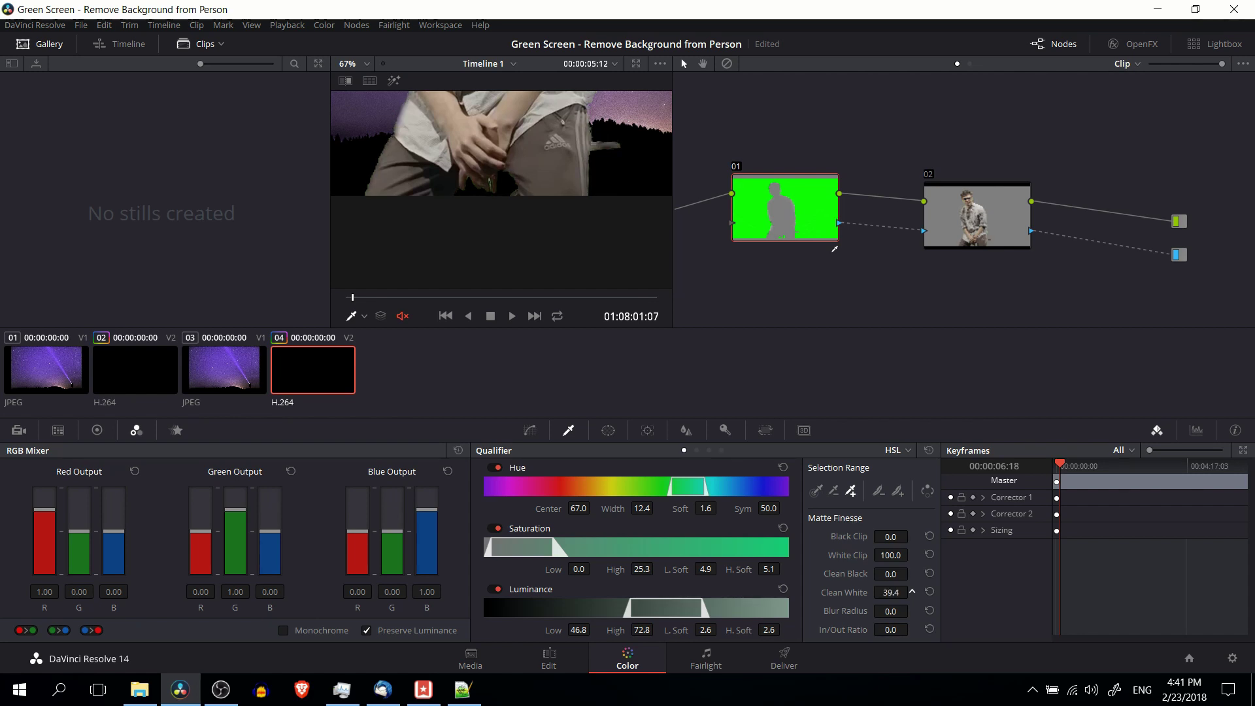
scroll(471, 185, "up", 8)
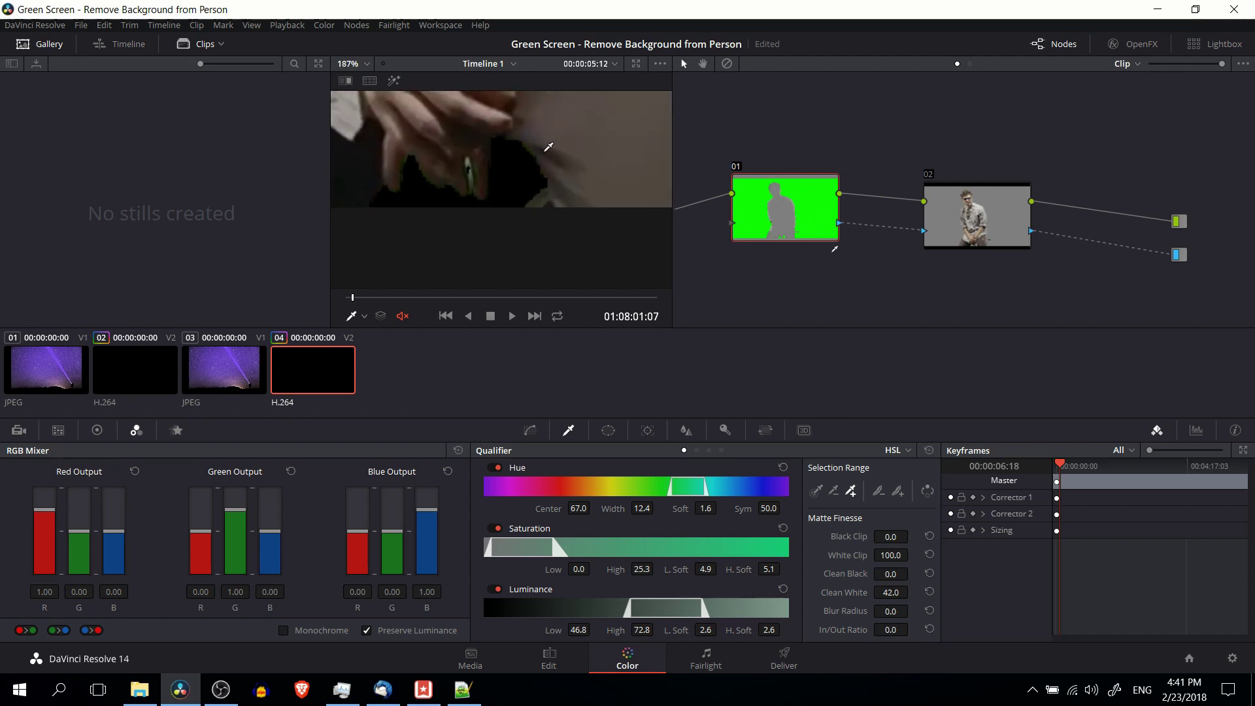
scroll(575, 176, "down", 7)
scroll(580, 178, "down", 3)
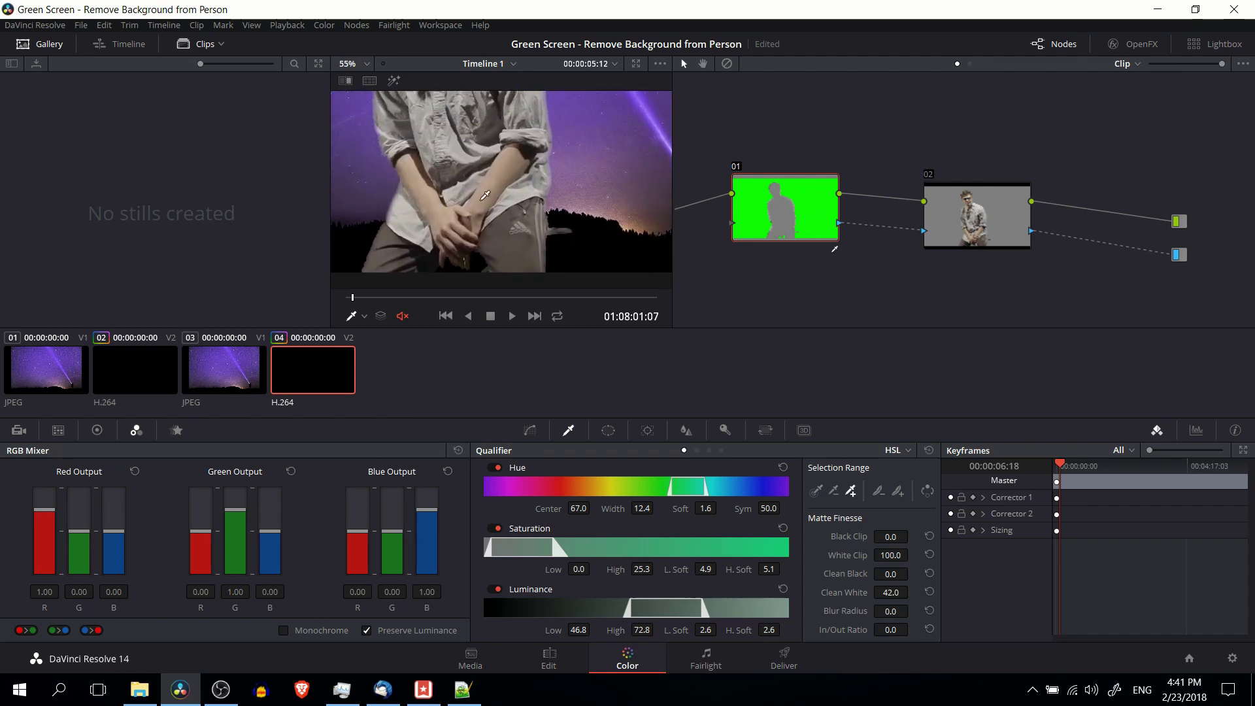
scroll(540, 226, "down", 2)
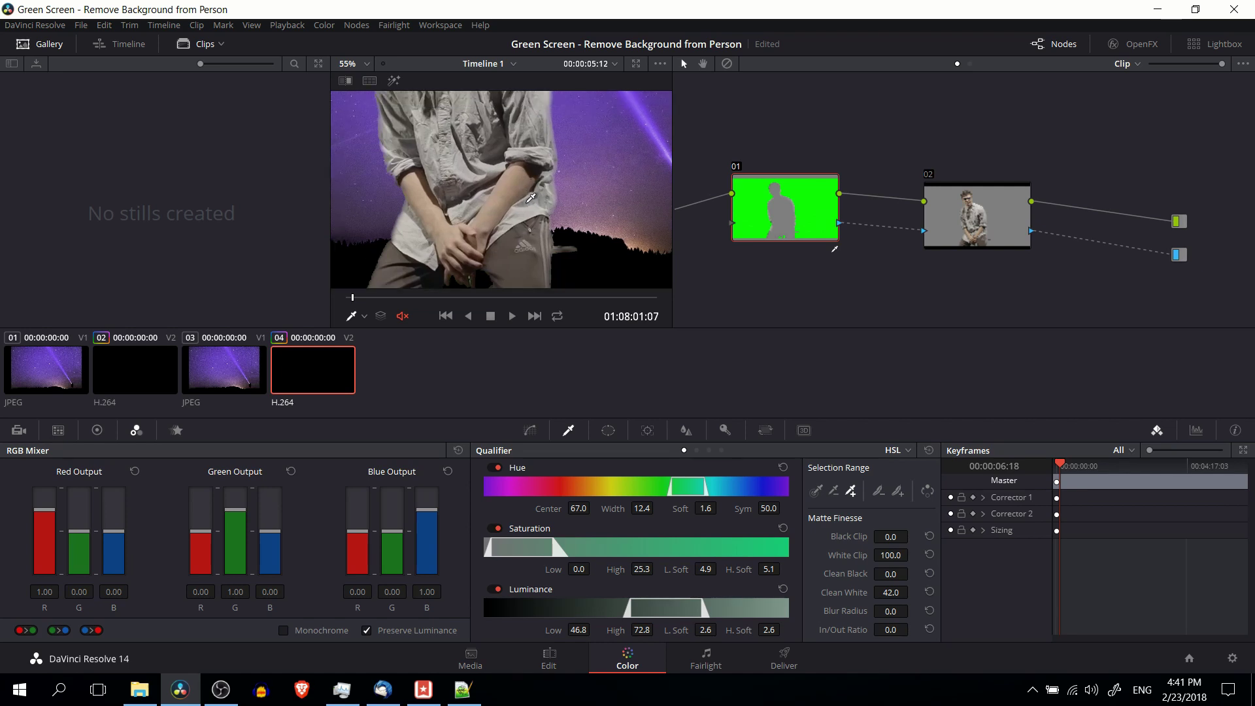
scroll(540, 226, "up", 1)
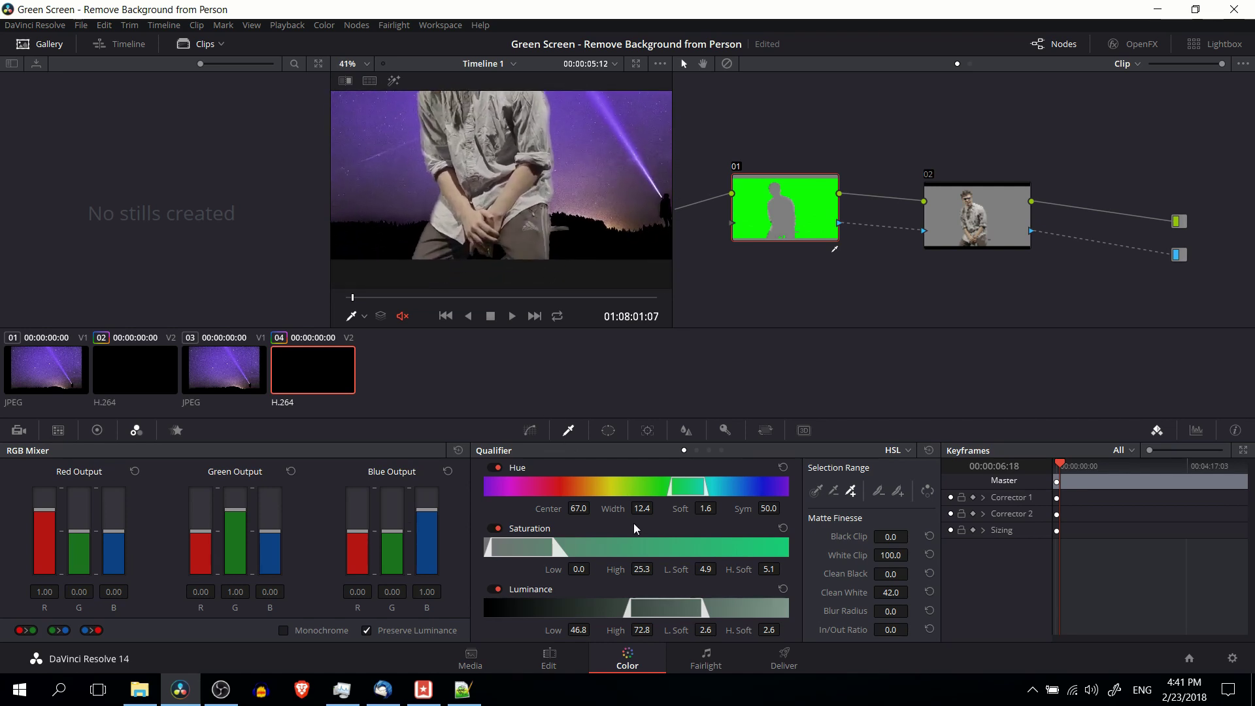
Change the noted hue width in Notepad++ to 12.4, and return to DaVinci Resolve.
key("alt+Tab")
double_click(128, 502)
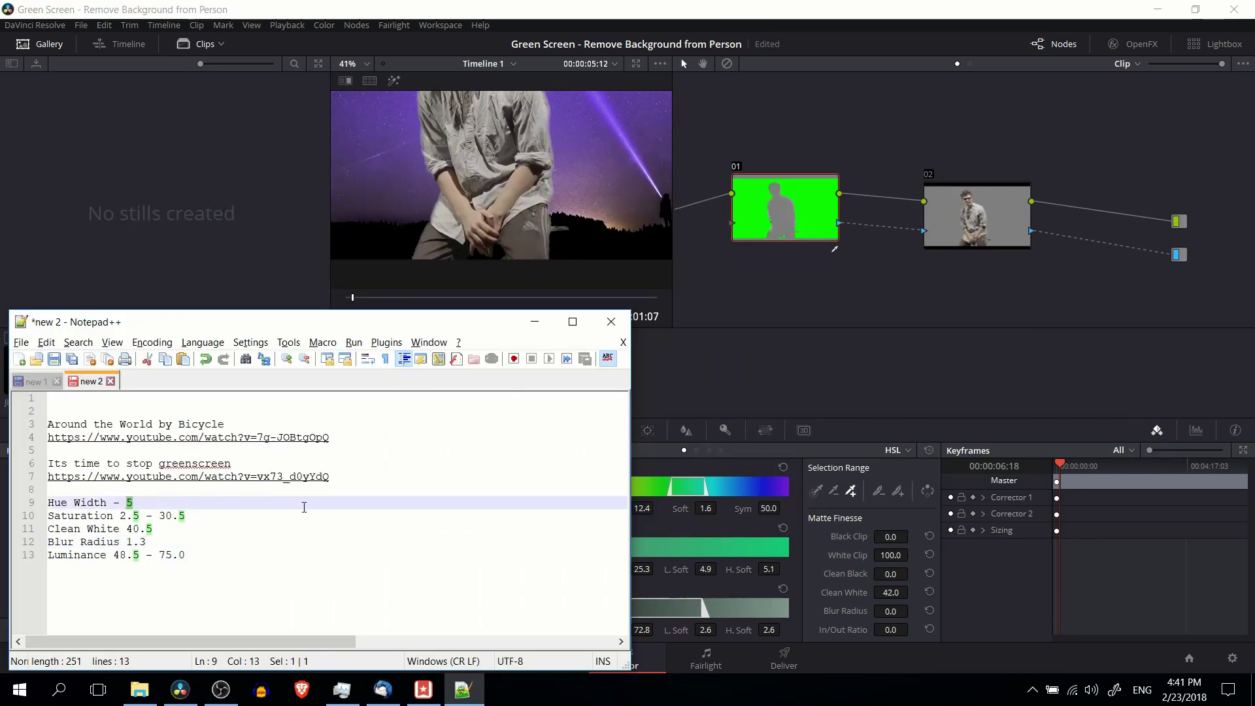
type("12.4")
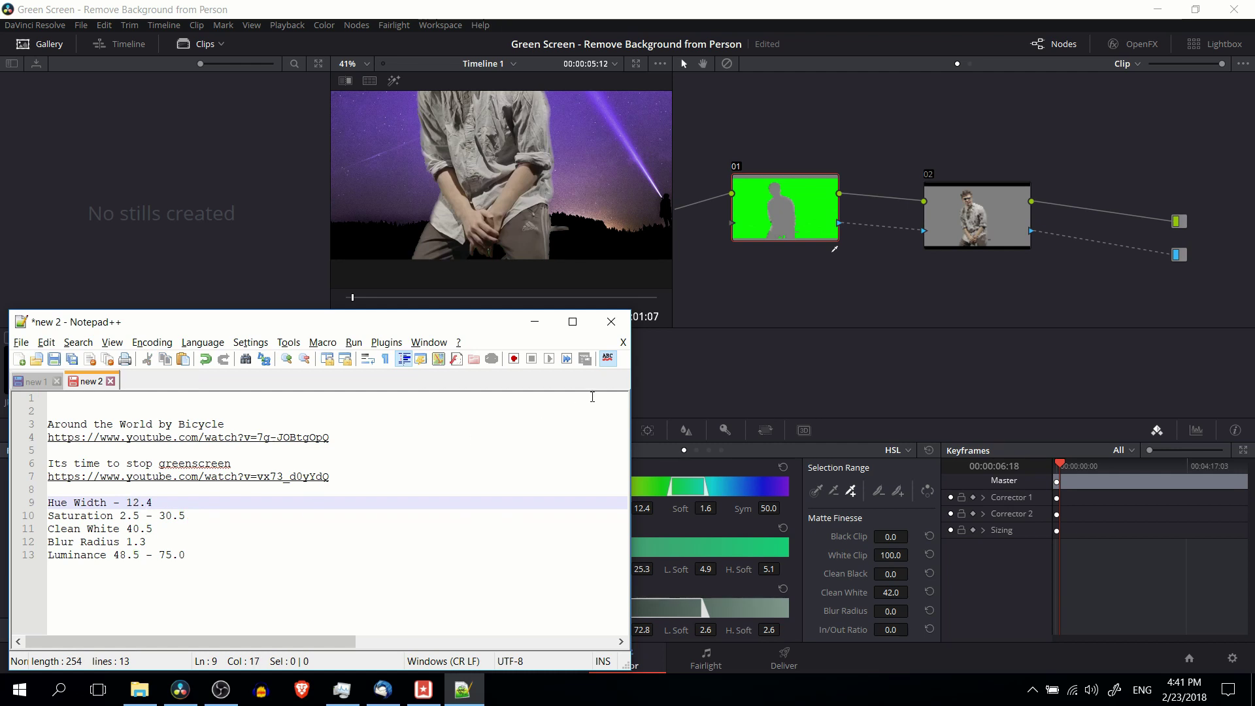
key("alt+Tab")
key("alt+Tab")
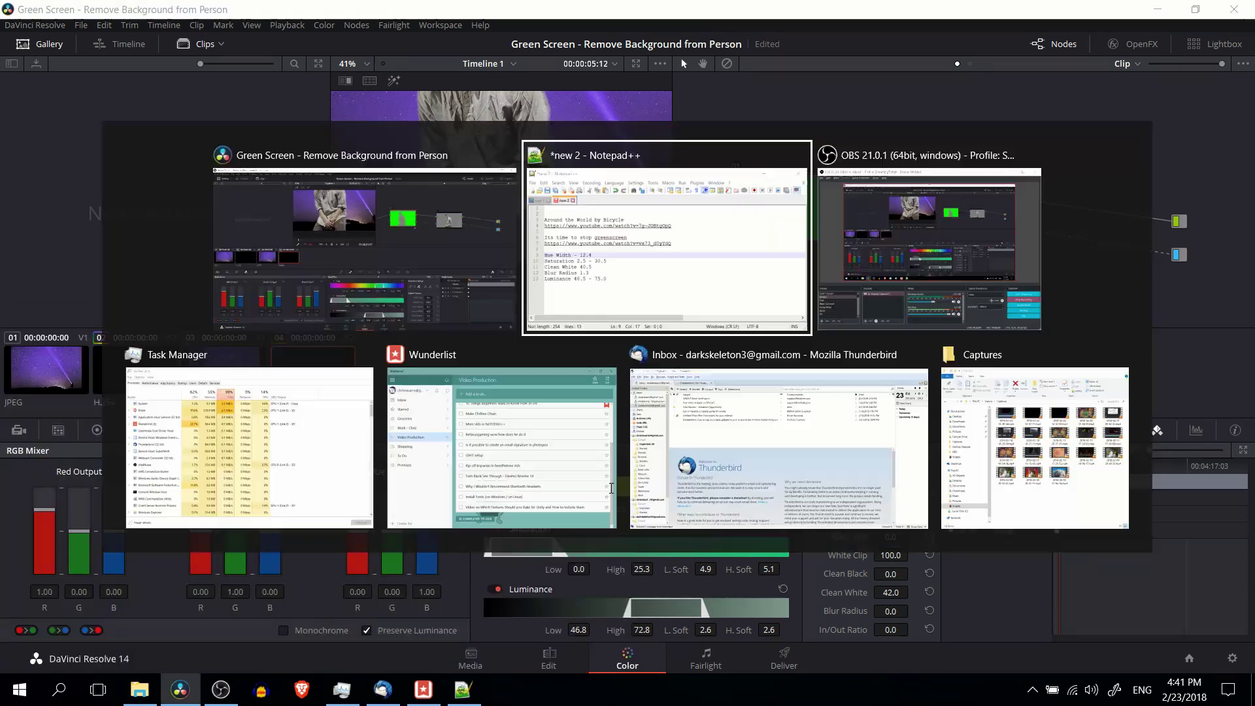
key("alt+Tab")
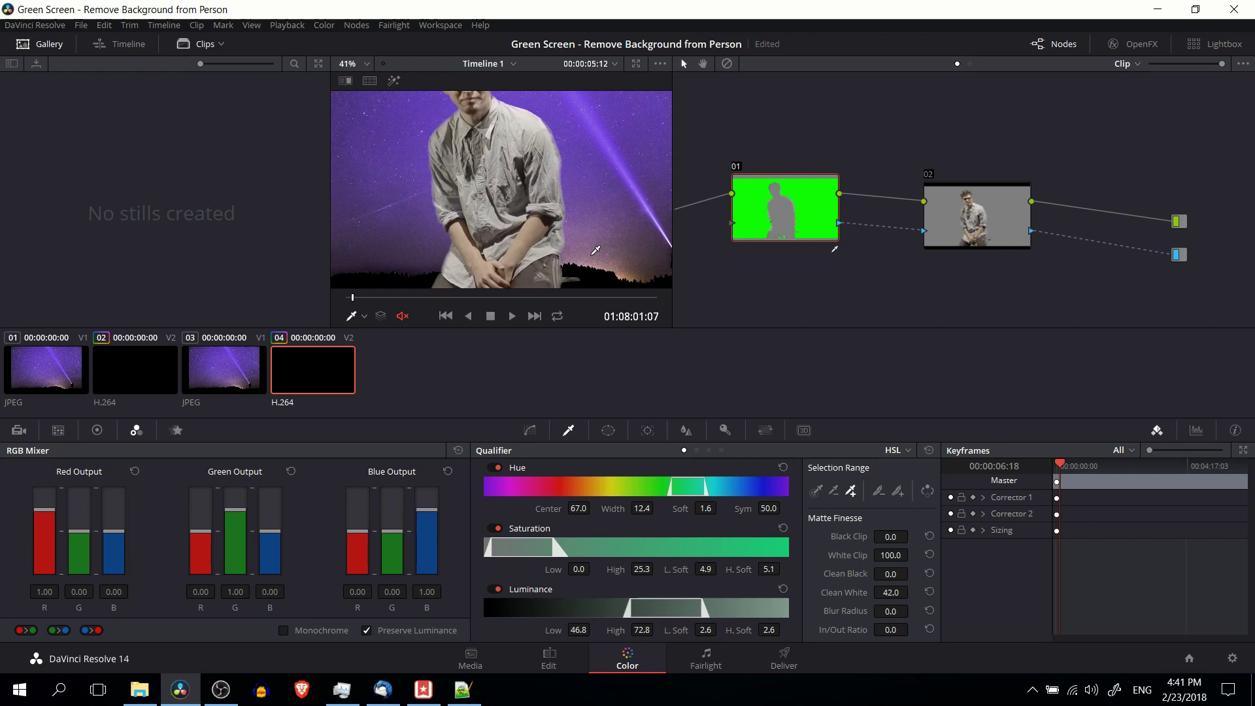
Play the clip to check the key while the person moves, and stop playback.
scroll(595, 250, "down", 2)
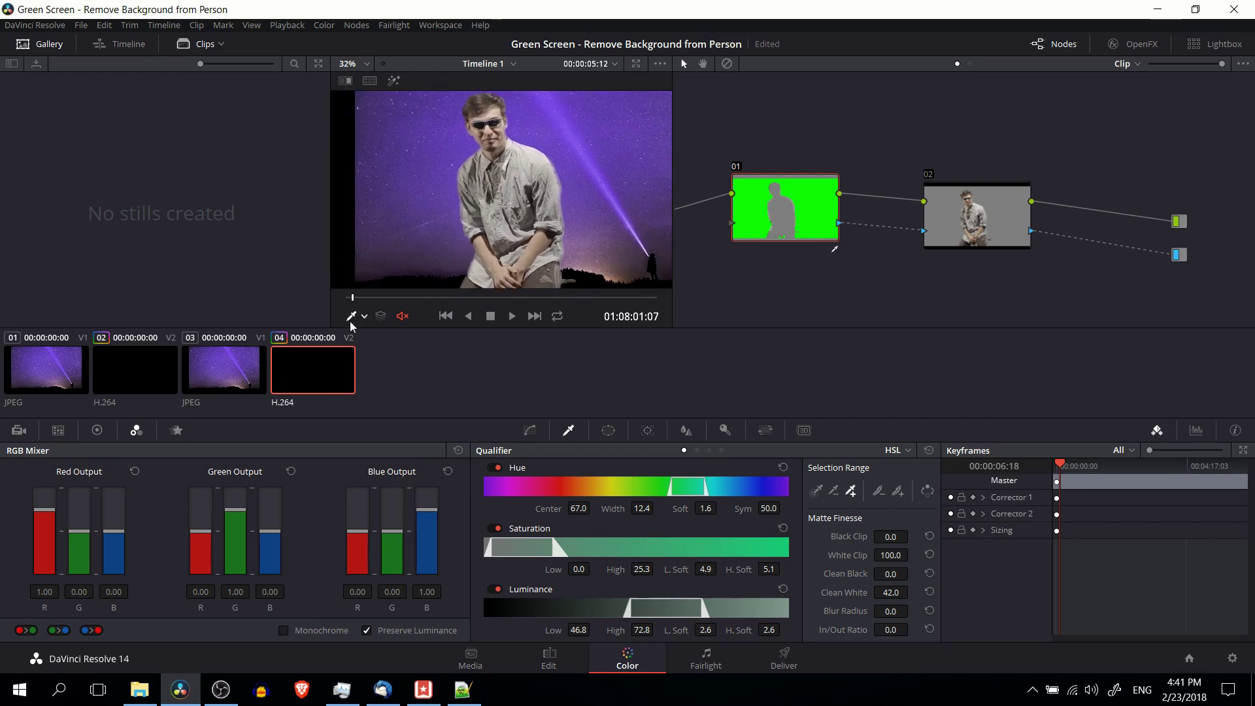
left_click(512, 317)
scroll(513, 179, "down", 1)
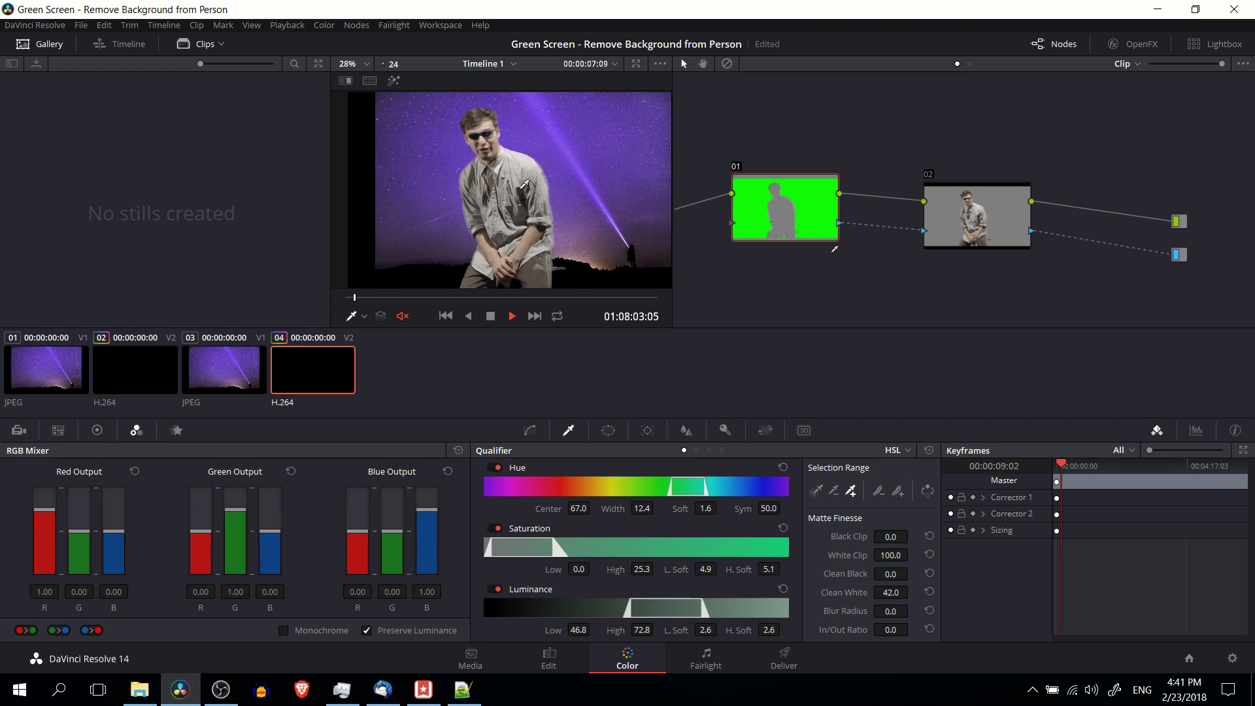
scroll(562, 197, "down", 1)
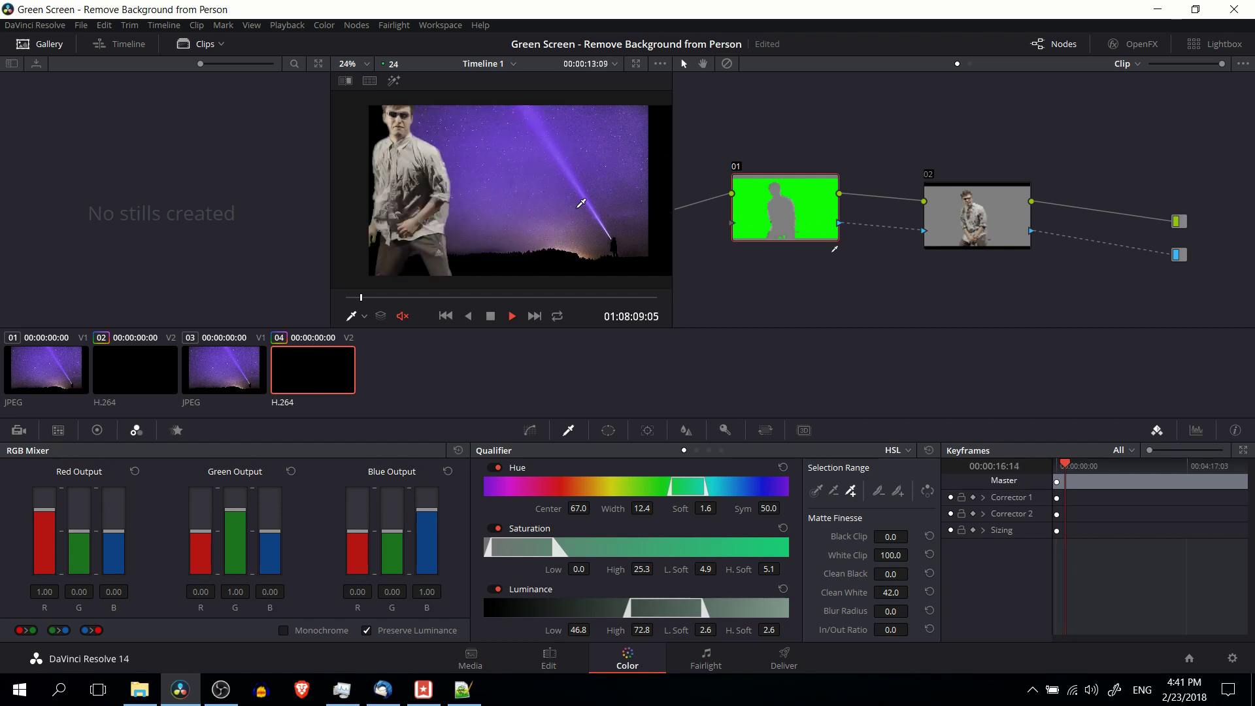
left_click(489, 319)
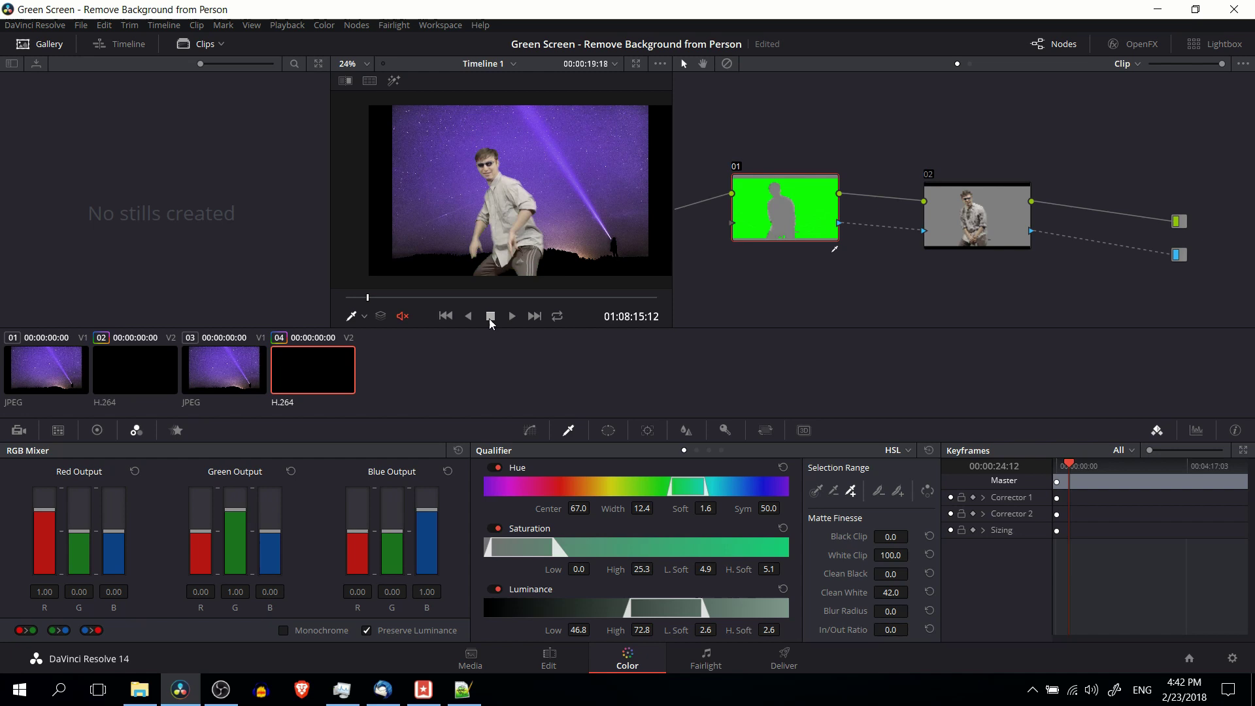